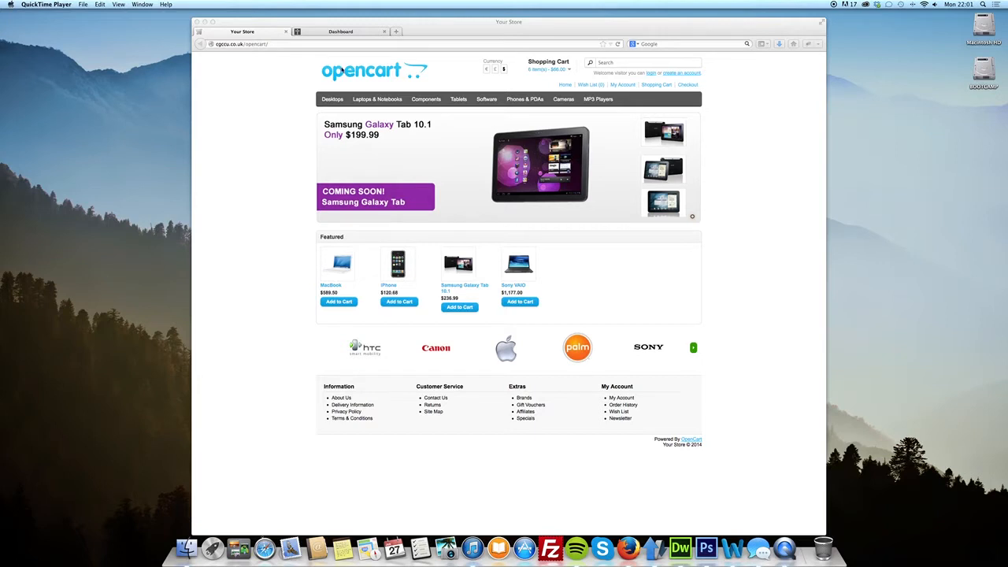
Open the storefront's Desktops category and look through its product listing
left_click(278, 119)
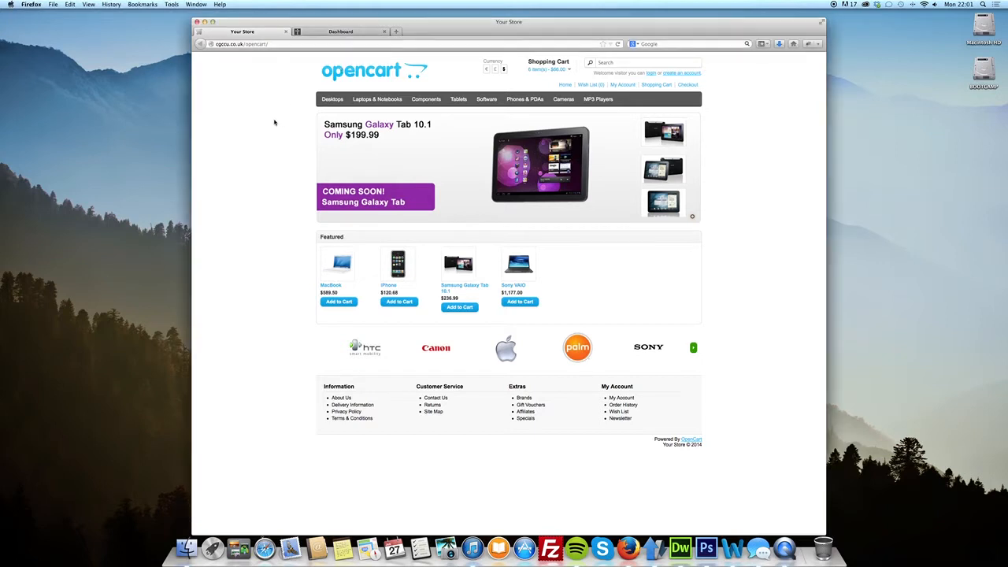
left_click(342, 32)
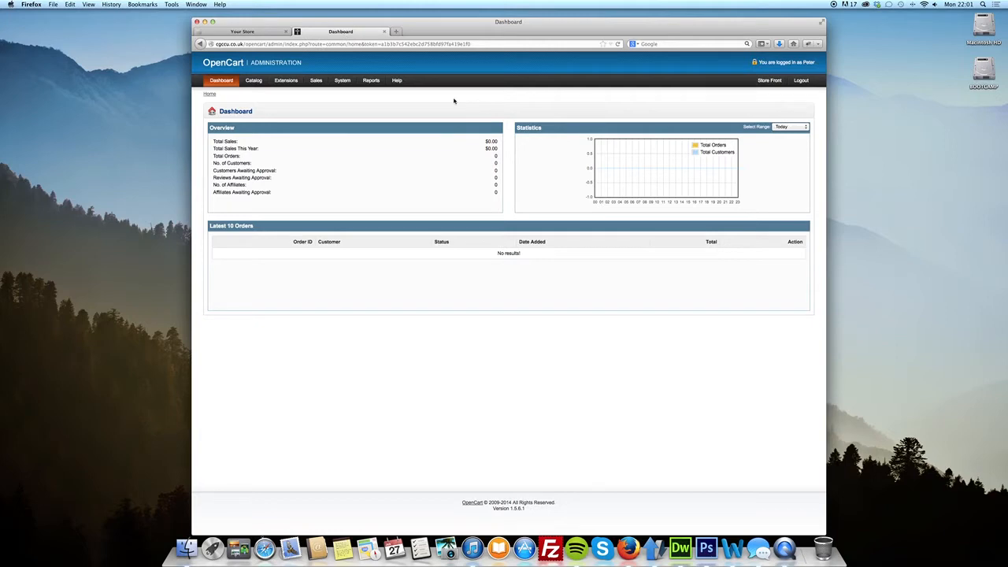
left_click(241, 31)
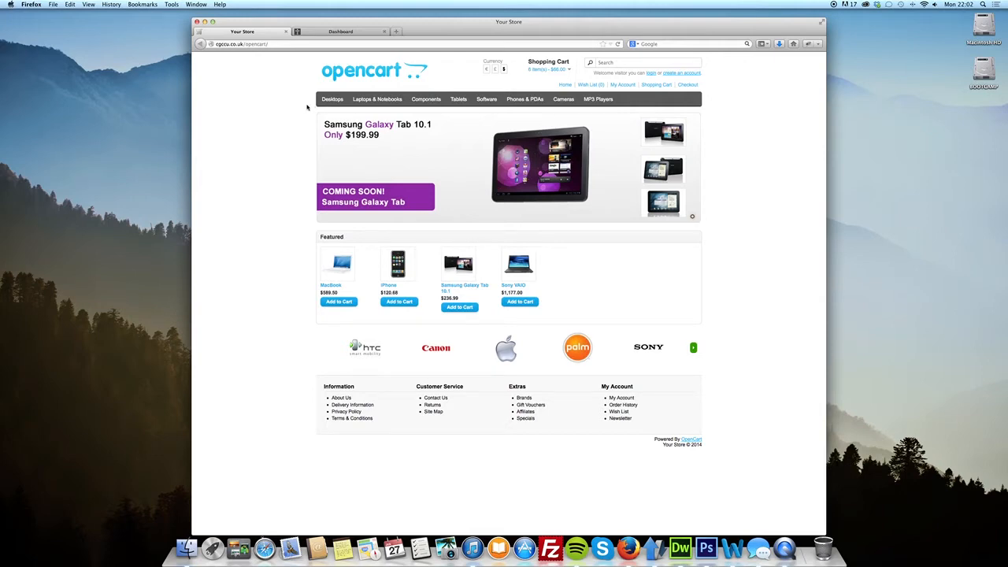
mouse_move(328, 101)
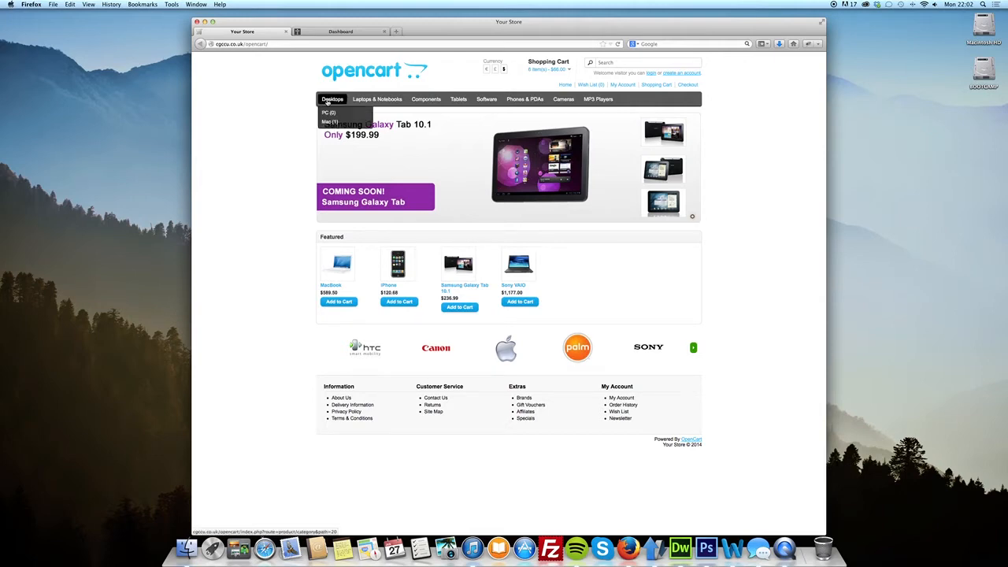
left_click(328, 102)
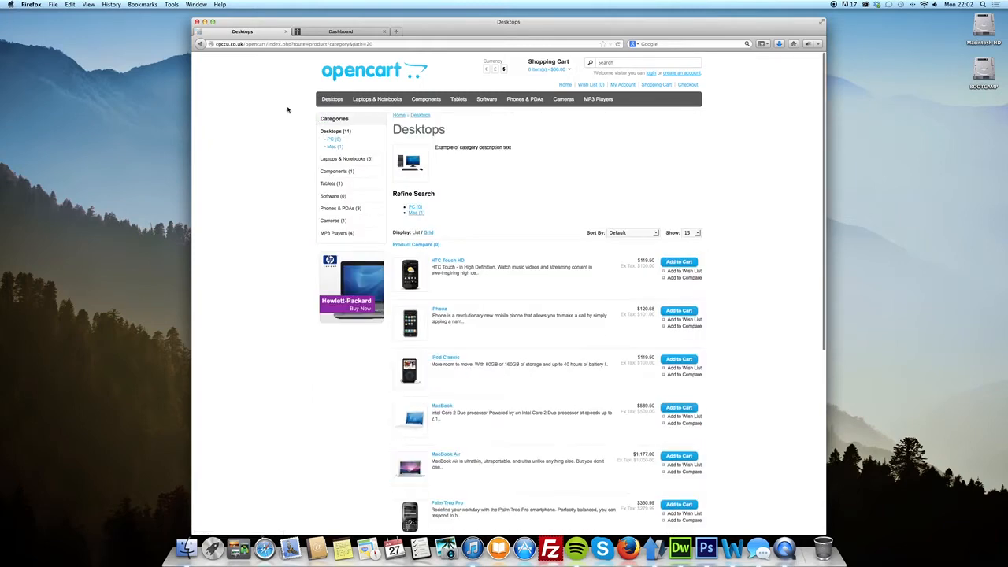
scroll(272, 133, "down", 6)
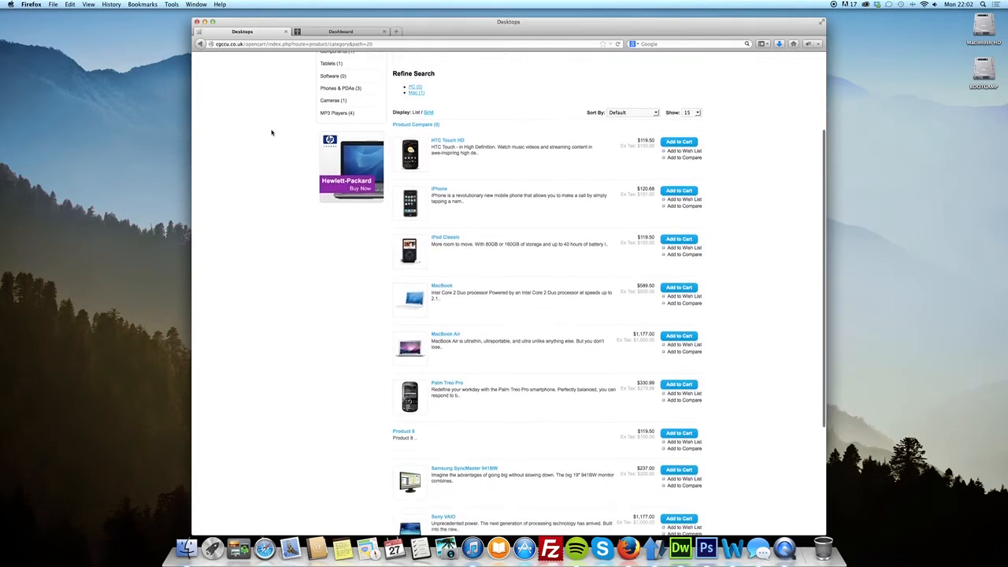
scroll(272, 132, "down", 3)
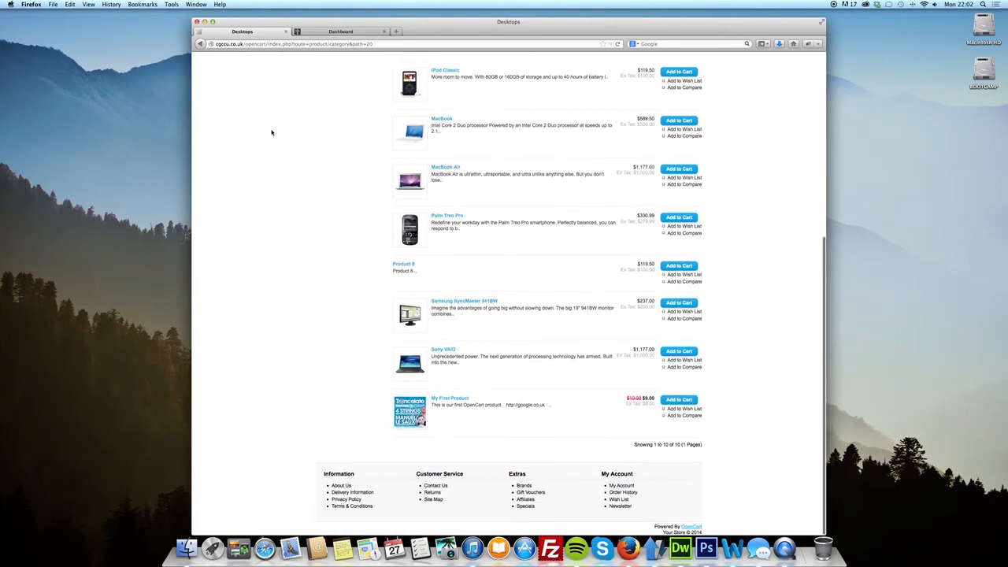
scroll(271, 132, "up", 10)
scroll(474, 240, "down", 2)
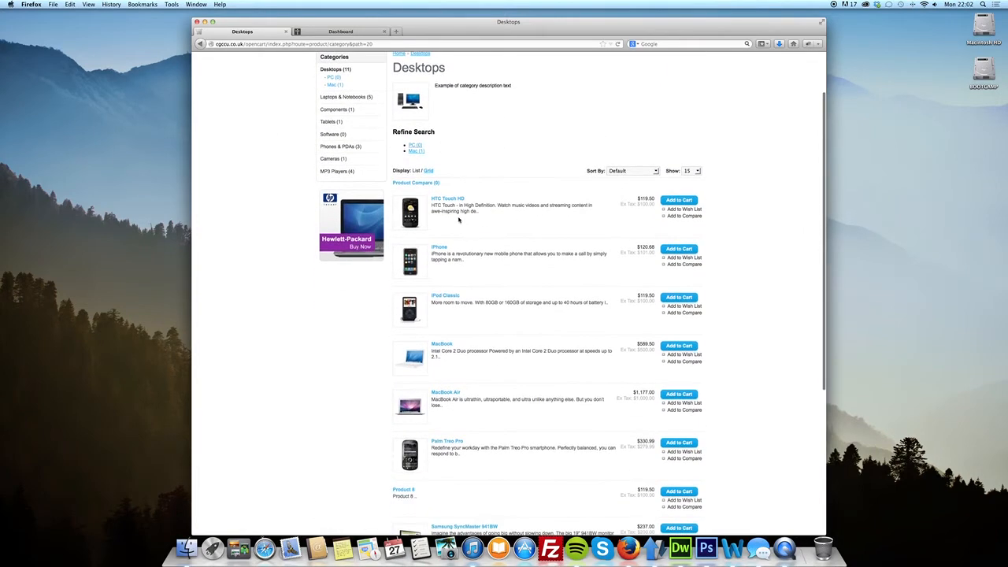
scroll(466, 281, "down", 1)
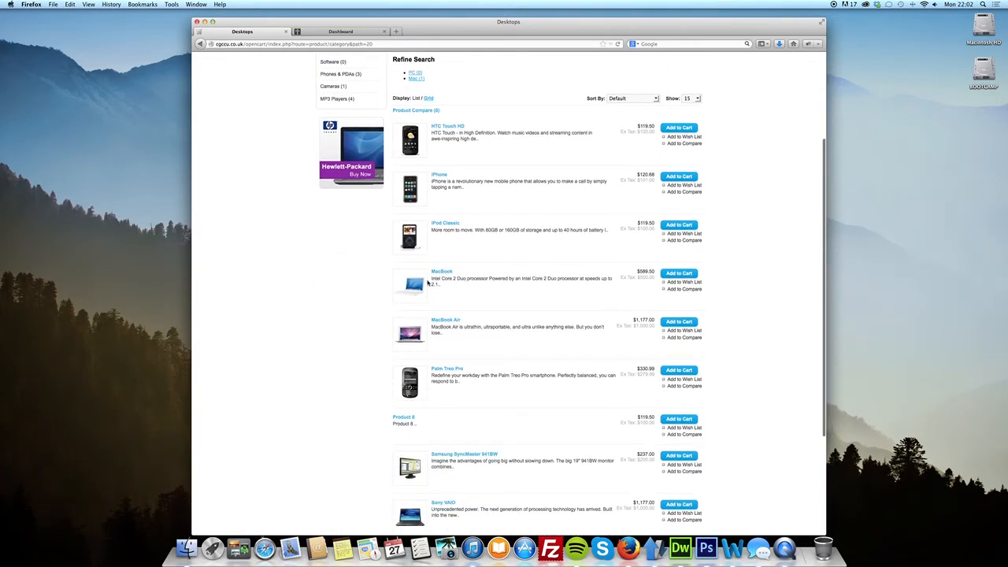
scroll(358, 339, "down", 3)
scroll(358, 338, "down", 1)
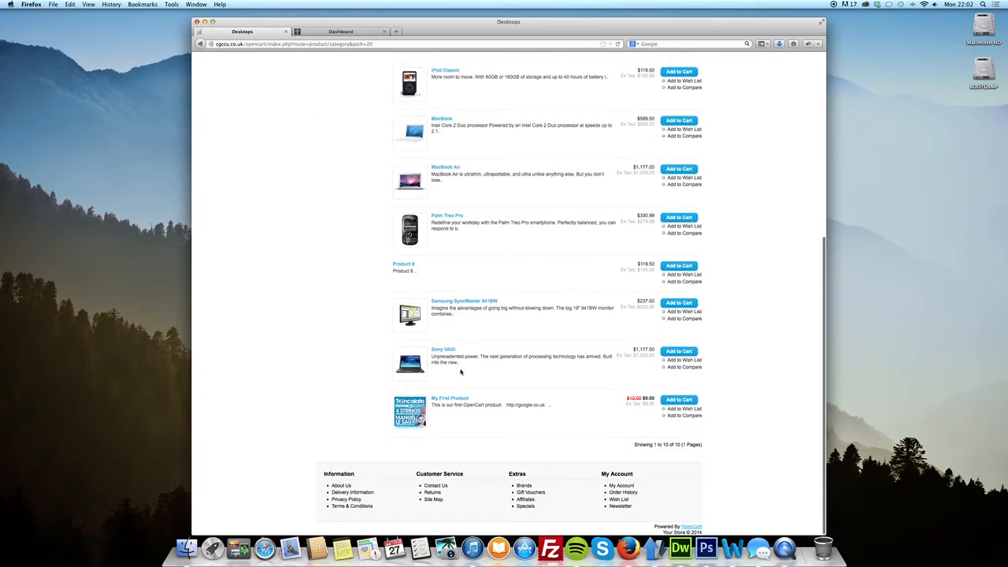
View the Mac subcategory under Desktops and the MP3 Players category with its subcategories
scroll(398, 259, "up", 8)
left_click(334, 147)
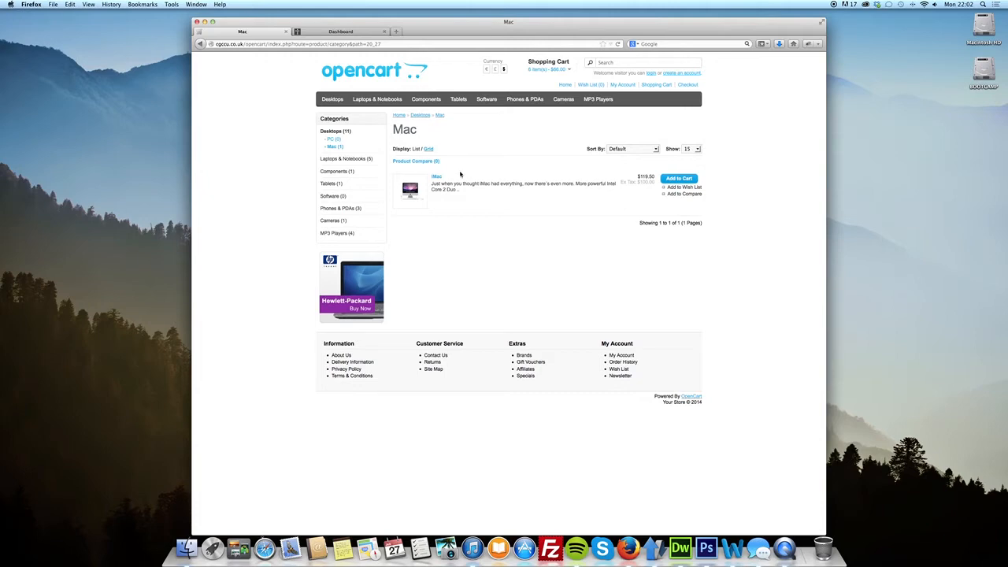
left_click(603, 102)
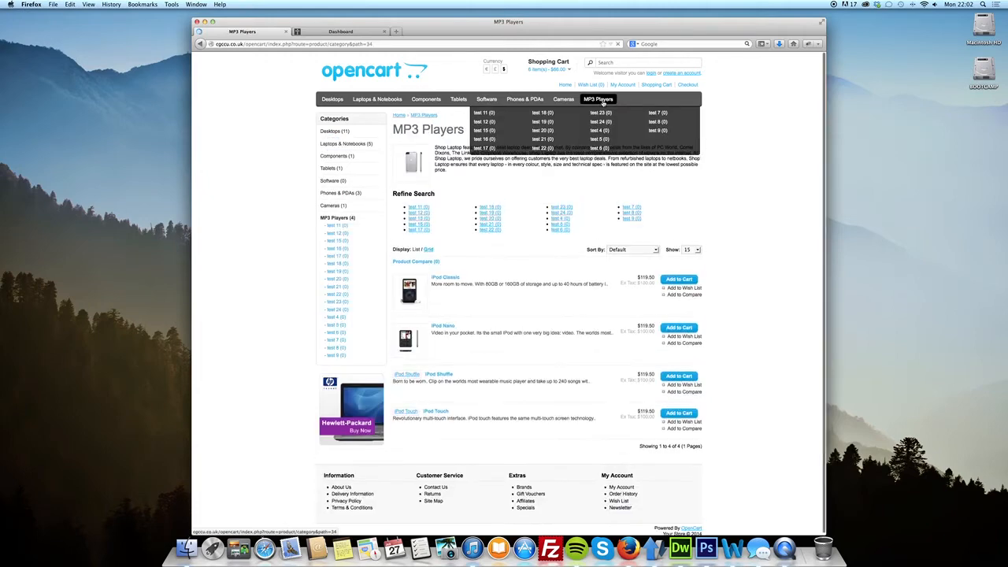
scroll(511, 337, "down", 2)
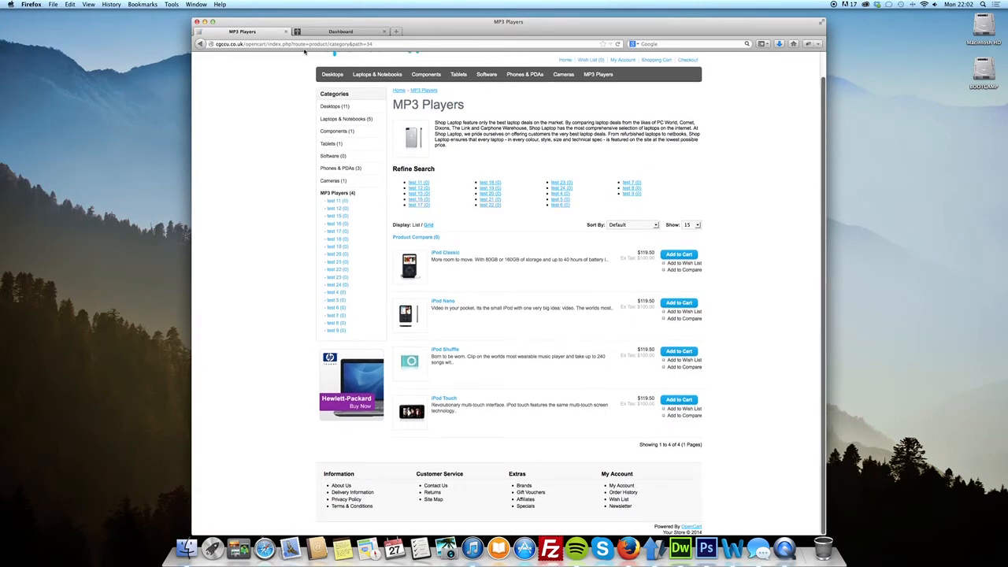
Open the category list in the store administration and check its second page
left_click(323, 31)
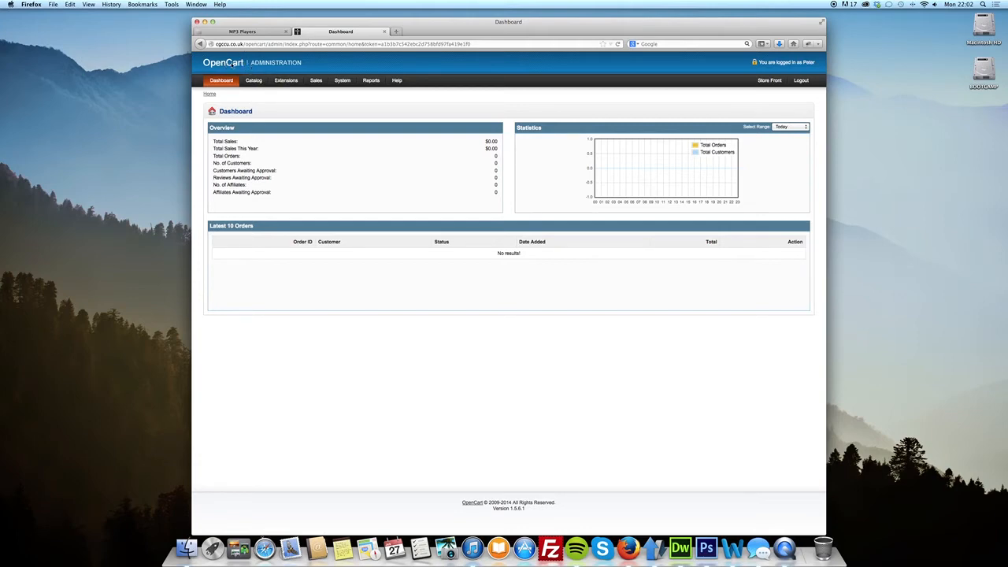
mouse_move(246, 81)
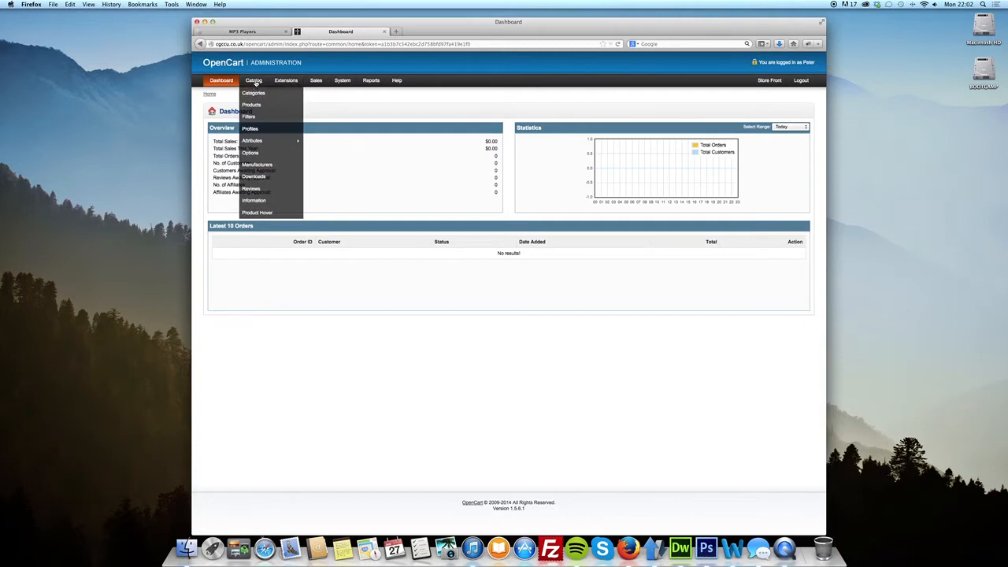
left_click(255, 95)
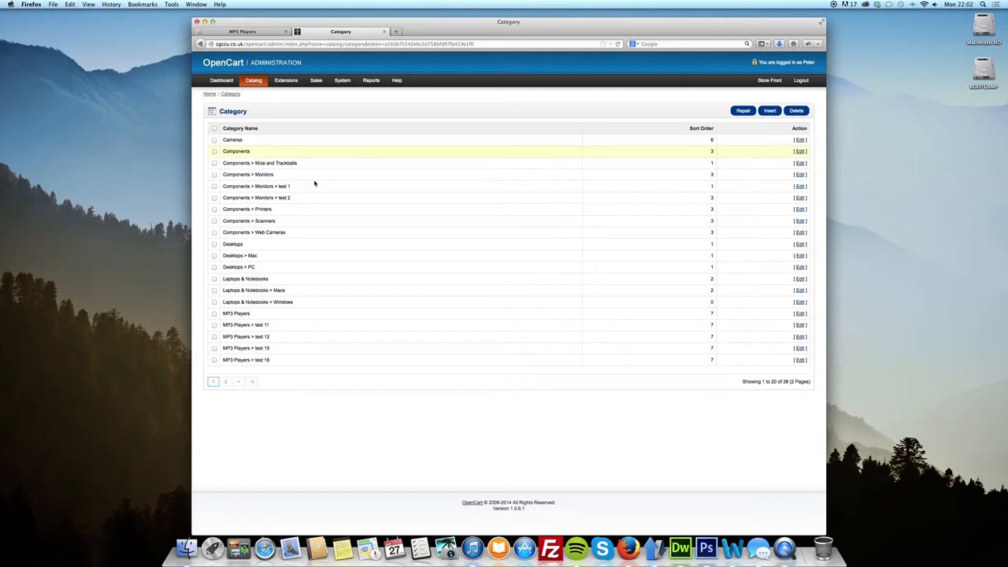
left_click(226, 381)
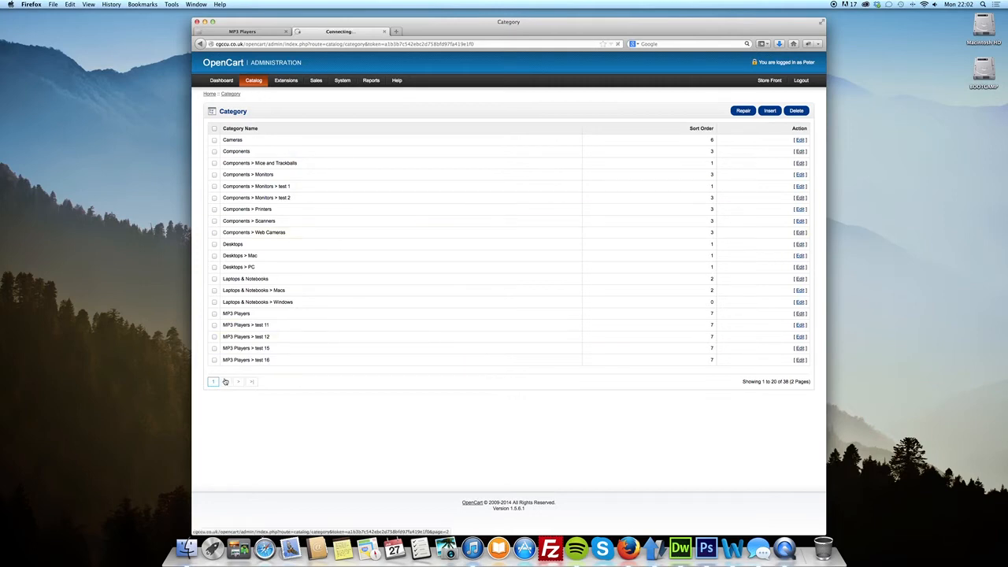
left_click(239, 358)
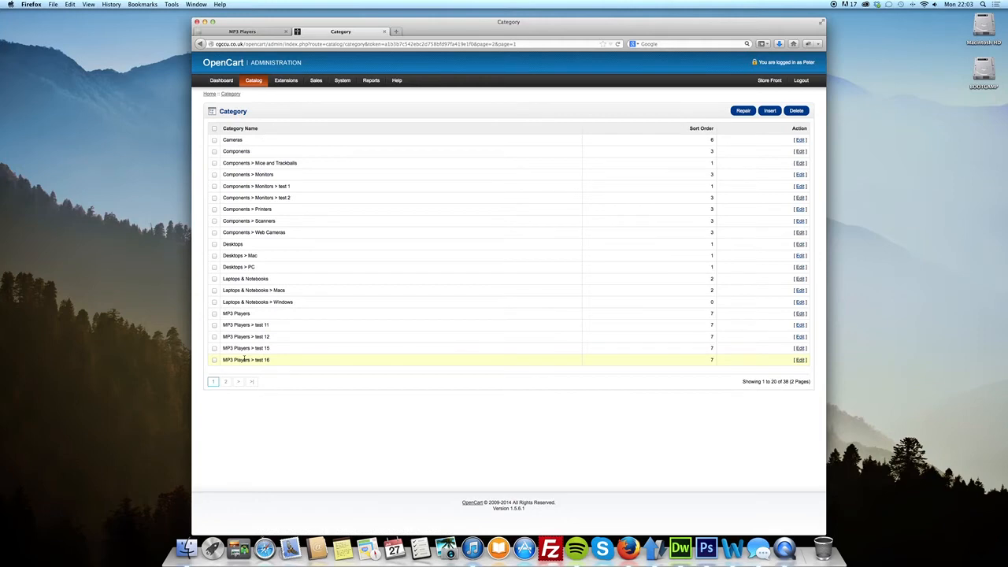
left_click(214, 140)
left_click(214, 151)
left_click(215, 163)
left_click(213, 128)
left_click(213, 128)
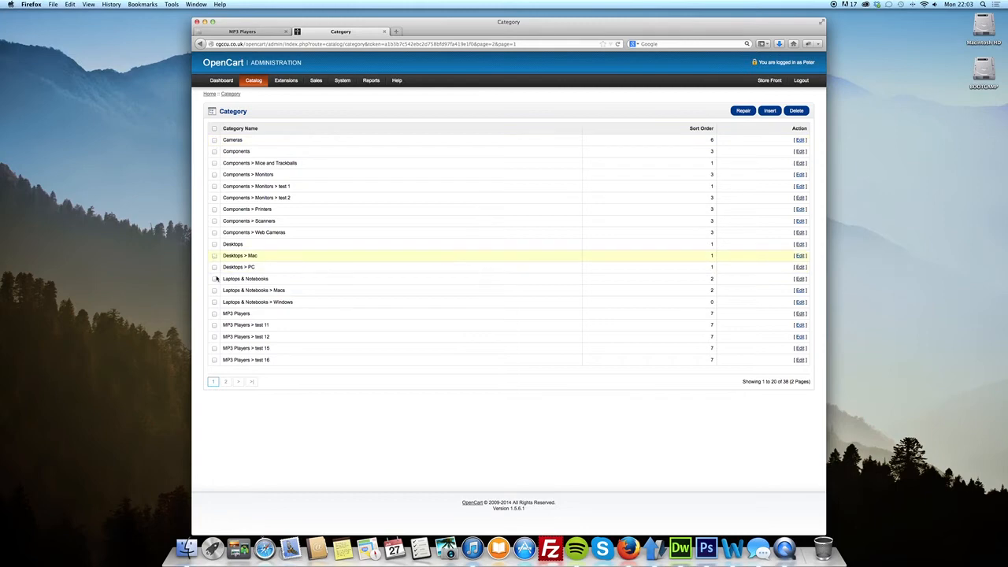
Delete the category MP3 Players > test 16 and confirm the deletion
left_click(214, 360)
left_click(797, 111)
left_click(575, 242)
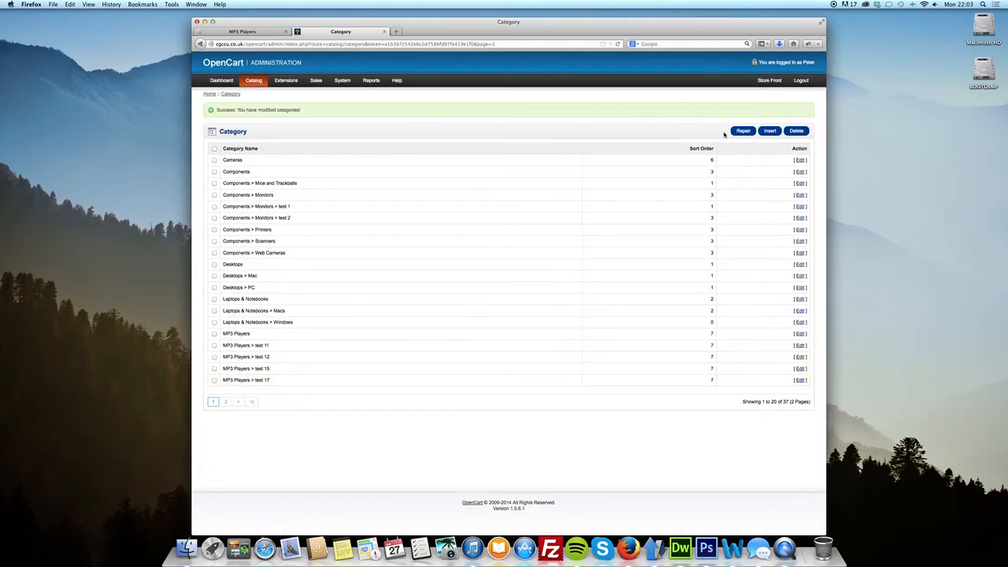
Insert a new category and name it My First Category
left_click(771, 131)
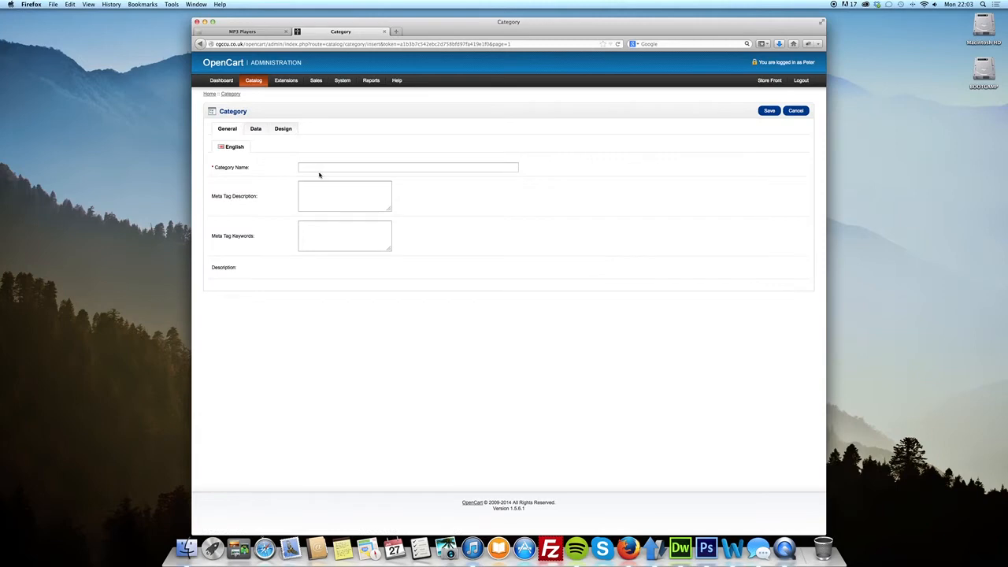
left_click(319, 167)
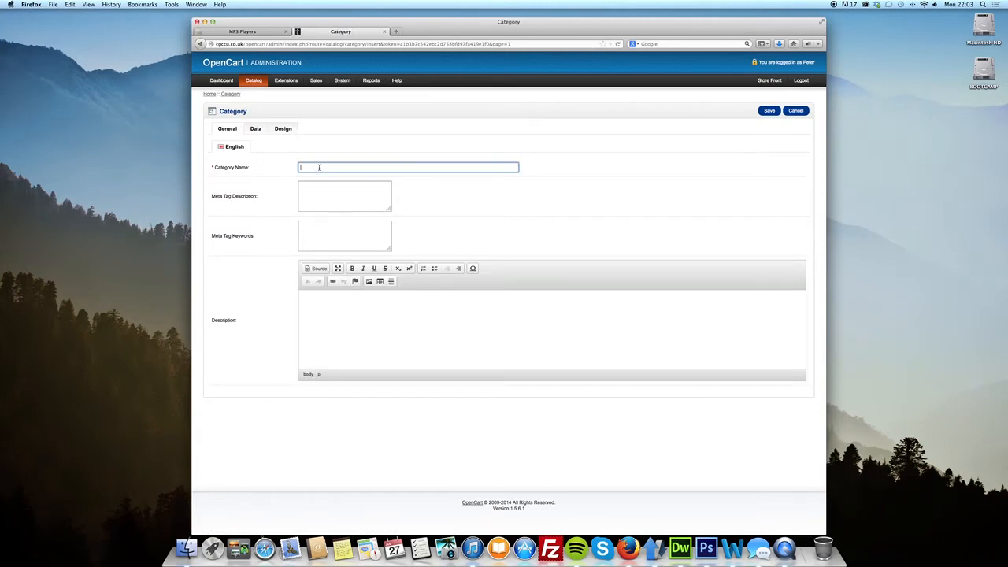
type("My Fin")
type("st Category")
Set the meta tag description to "My First Category" and the meta tag keywords to "mp3 players, ipod, ipod touch, ipod nano, sony walkman"
left_click(312, 188)
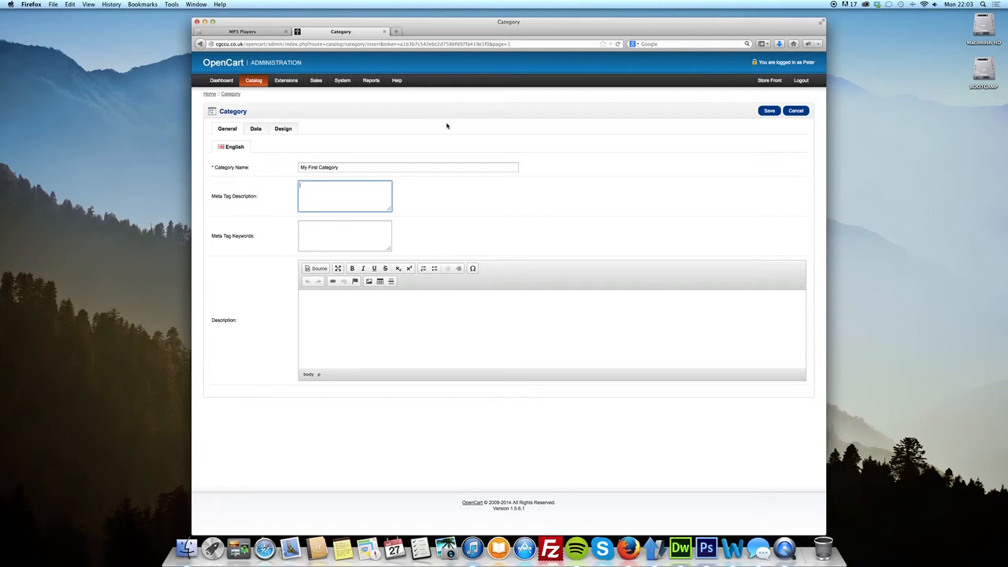
type("My First Category")
key("Tab")
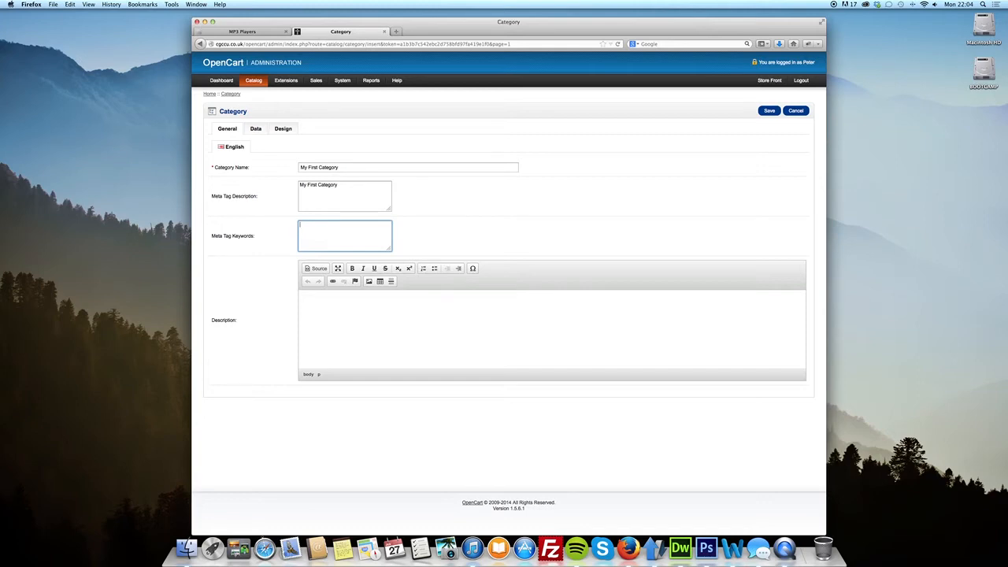
type("mp3 players, ipod, ipod touch, ipod nano, sony walkman")
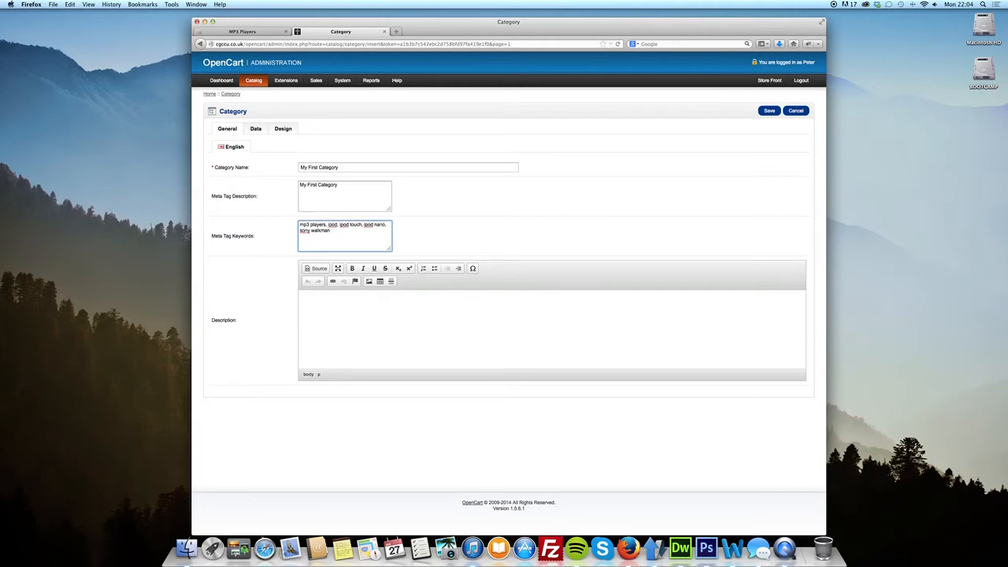
Write the description "This is my first category." and format the word "category." as bold, italic and underlined
left_click(353, 346)
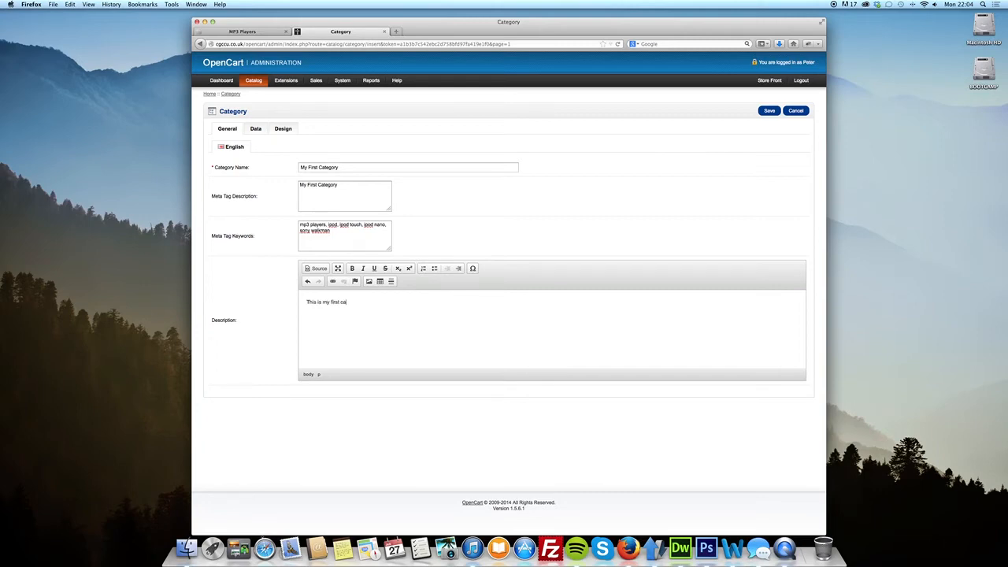
type("tegor")
key("BackSpace")
left_click_drag(375, 303, 342, 303)
left_click(353, 269)
left_click(374, 268)
Add <strong>STRONG</strong> to the description's HTML source and return to the formatted view
left_click(318, 269)
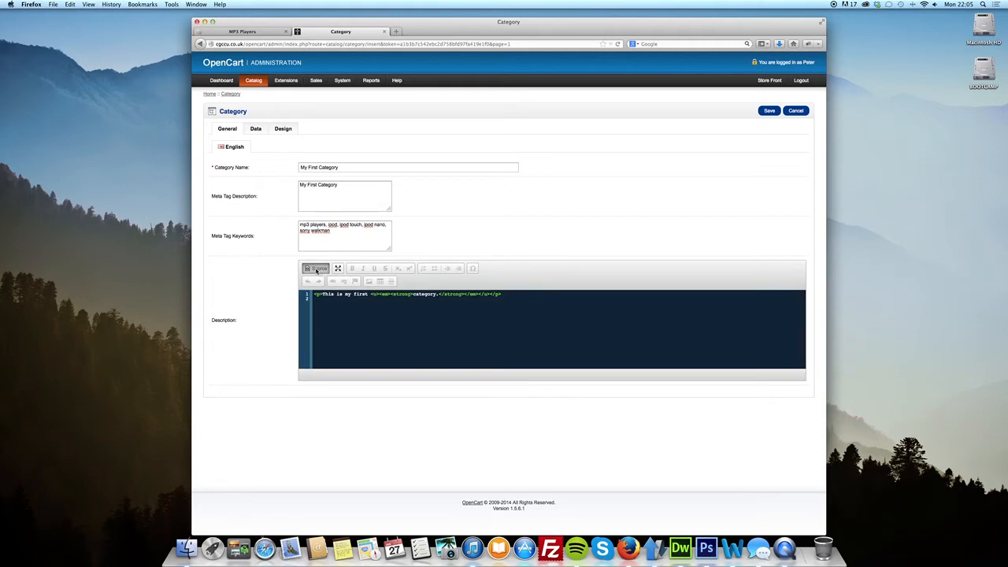
left_click(317, 269)
left_click(317, 268)
type("<strong>STRONG</strong>")
left_click(315, 268)
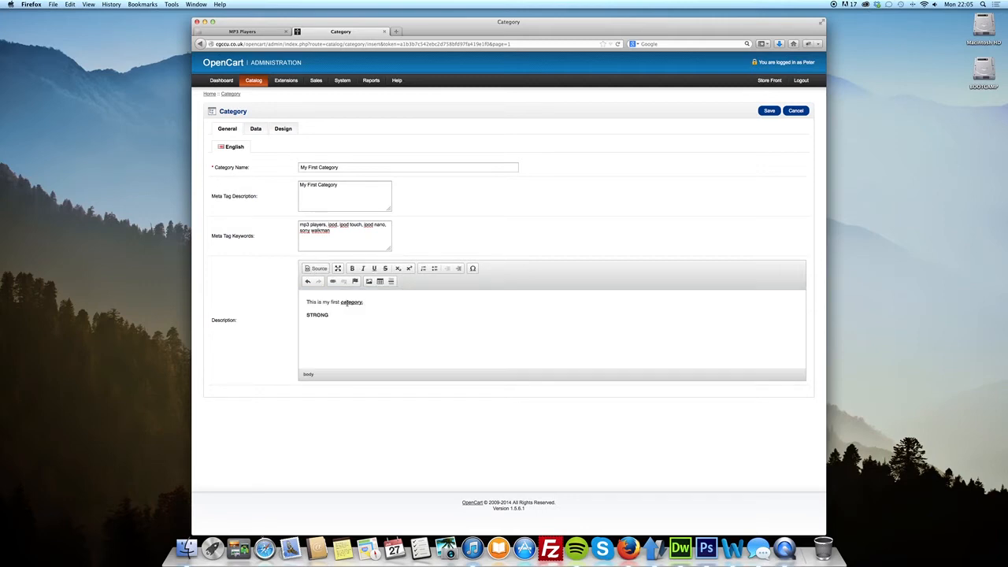
left_click(337, 316)
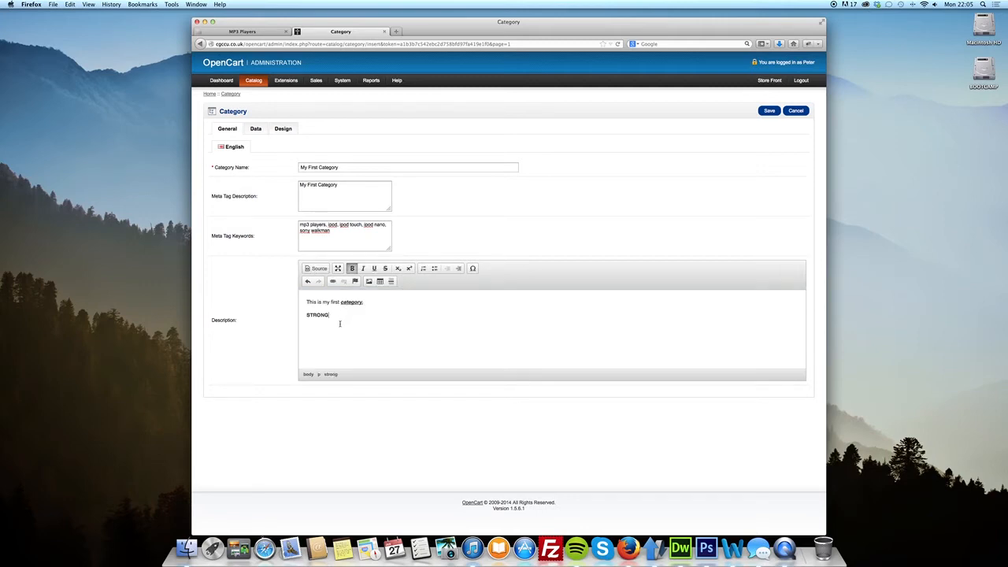
Open the new category's Data settings and examine the Parent, Filters, Stores and SEO Keyword fields
left_click(254, 130)
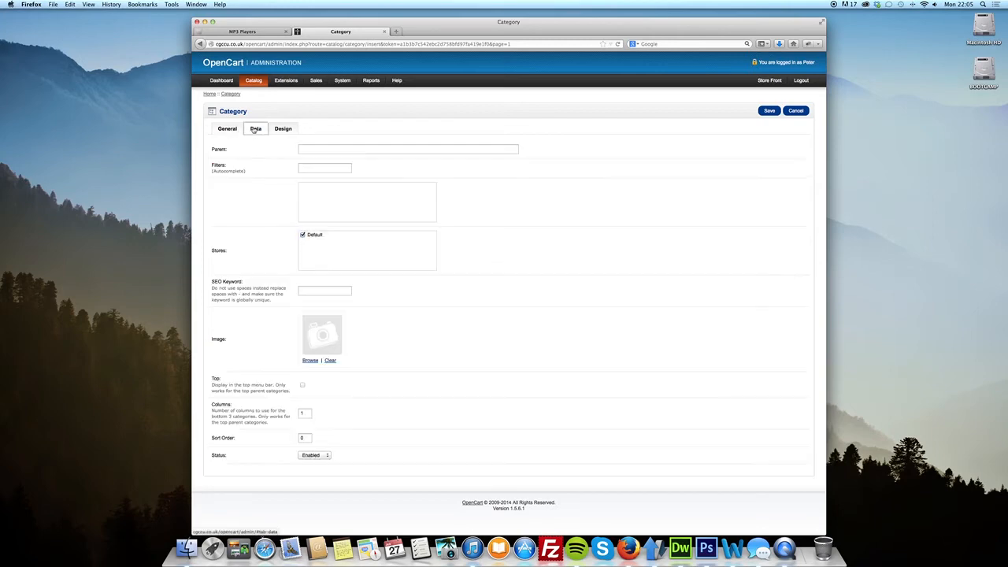
left_click(323, 149)
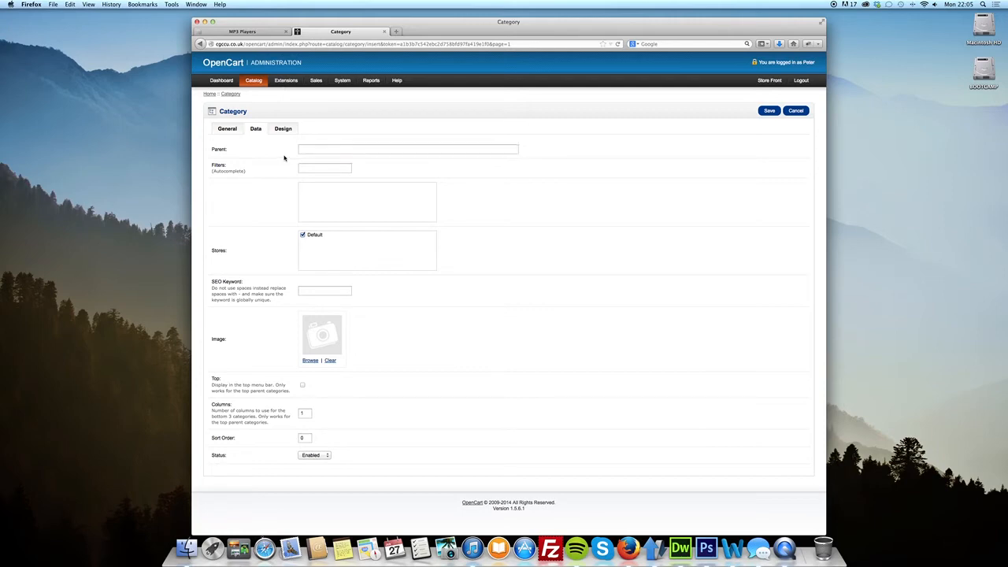
left_click(261, 218)
left_click_drag(231, 259, 212, 251)
left_click(253, 253)
left_click(300, 290)
left_click(314, 253)
left_click(300, 290)
Replace the index.php query part of the storefront's MP3 Players address with mp3players to illustrate an SEO keyword
left_click(244, 32)
left_click(346, 31)
left_click(245, 32)
left_click(268, 43)
left_click_drag(268, 43, 426, 43)
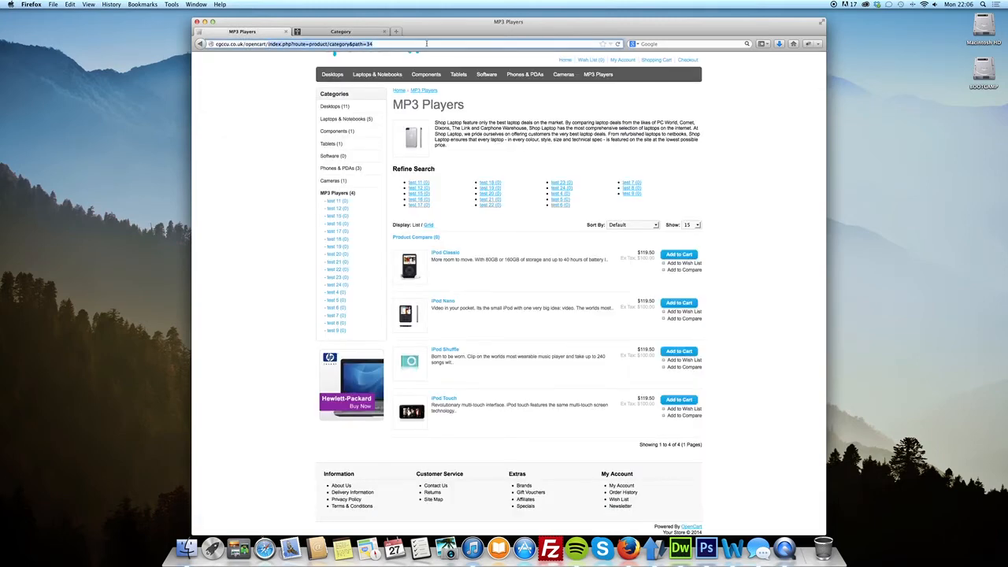
key("BackSpace")
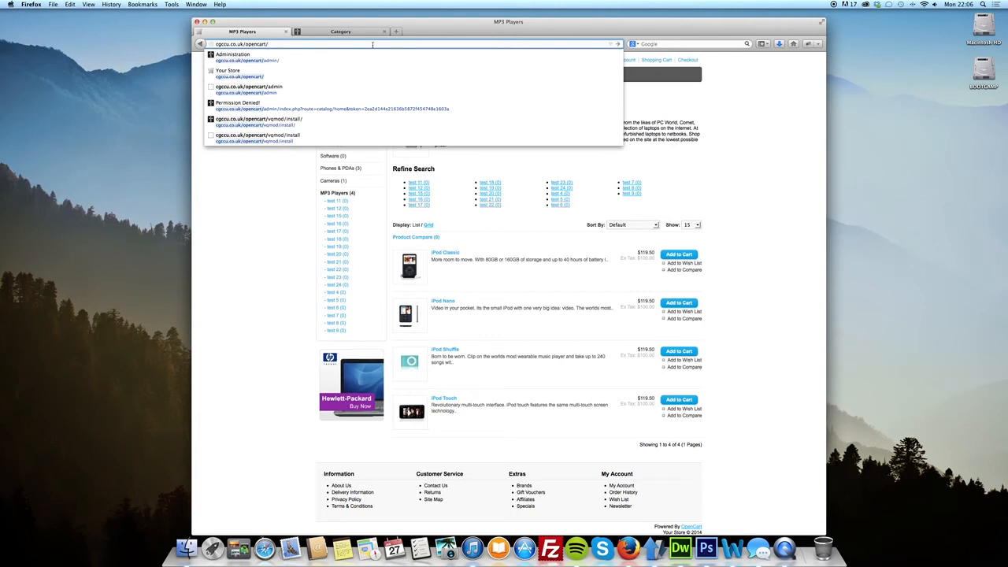
type("mp3players")
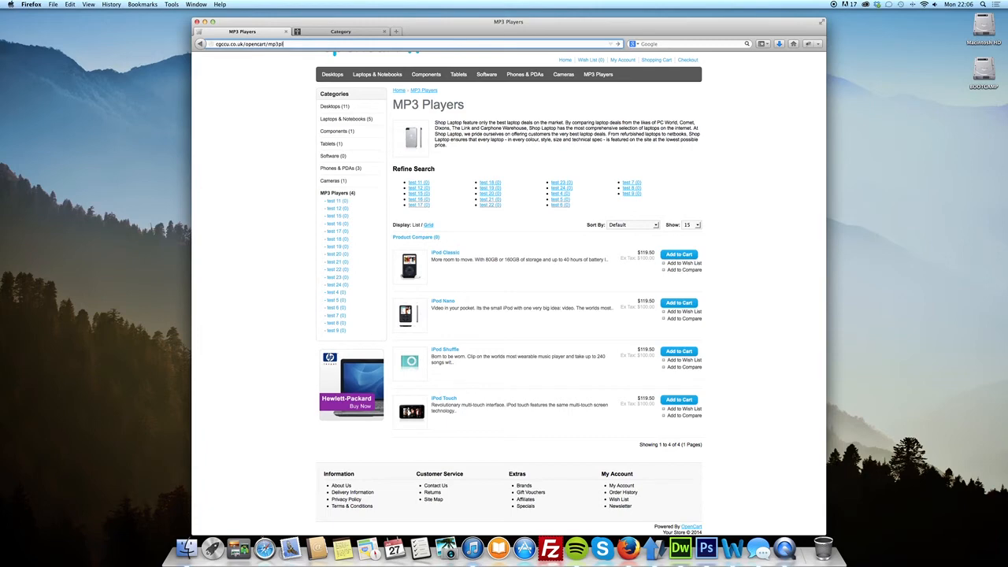
Erase mp3players from the storefront address and return to the new category's form
key("BackSpace")
key("BackSpace")
key("BackSpace")
key("BackSpace")
key("BackSpace")
key("BackSpace")
key("BackSpace")
key("BackSpace")
key("BackSpace")
key("BackSpace")
left_click(344, 33)
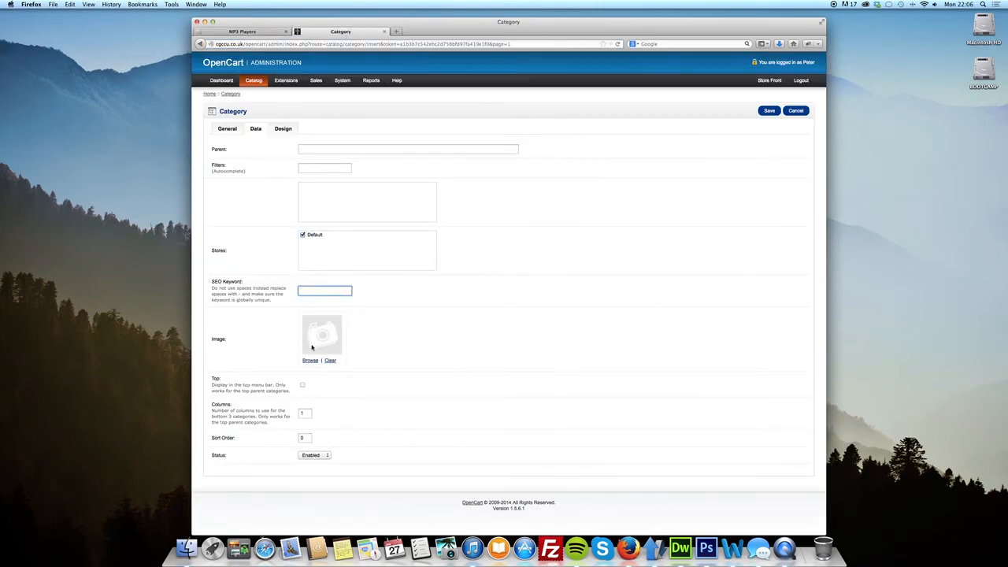
Set the new category's SEO Keyword to my-first-category in its Data settings
left_click(230, 129)
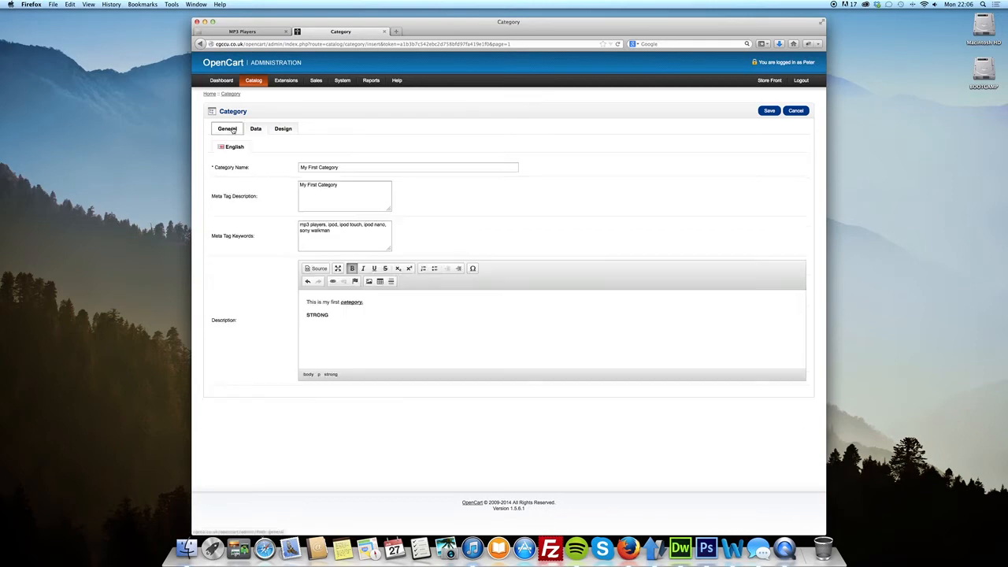
left_click(255, 128)
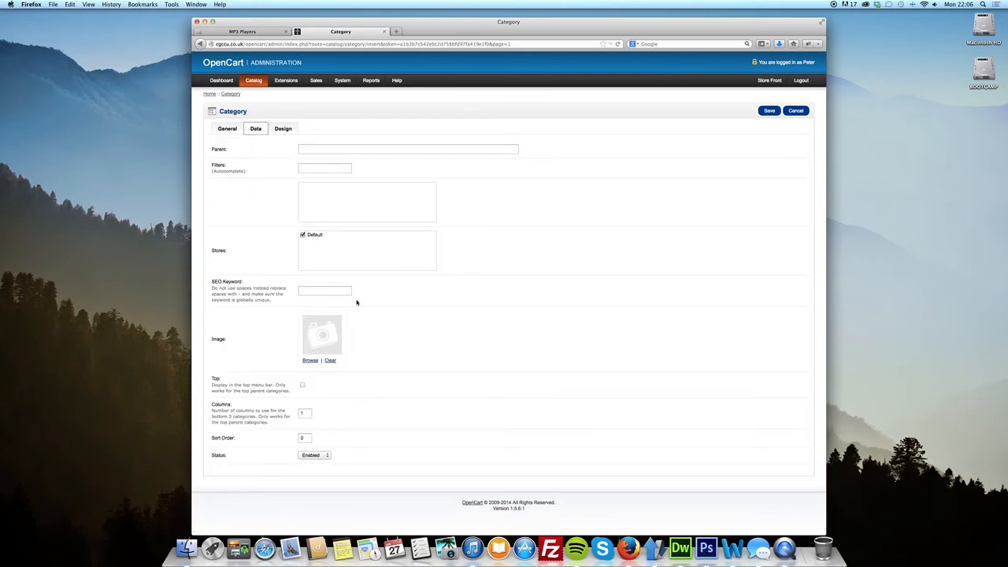
left_click(334, 291)
type("my-first-category")
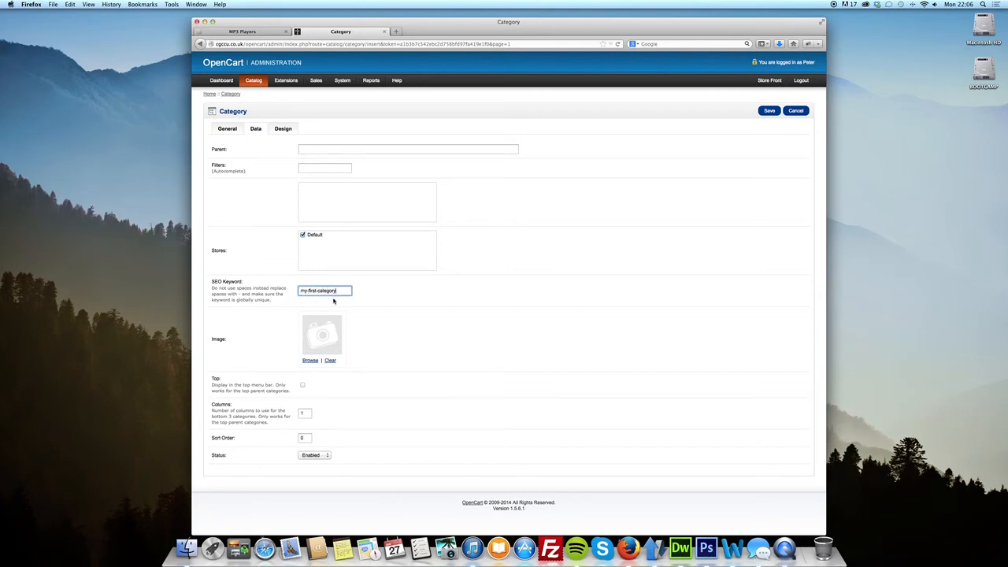
Assign the macbook_pro_4 picture from the demo image folder as the category's image
left_click(310, 361)
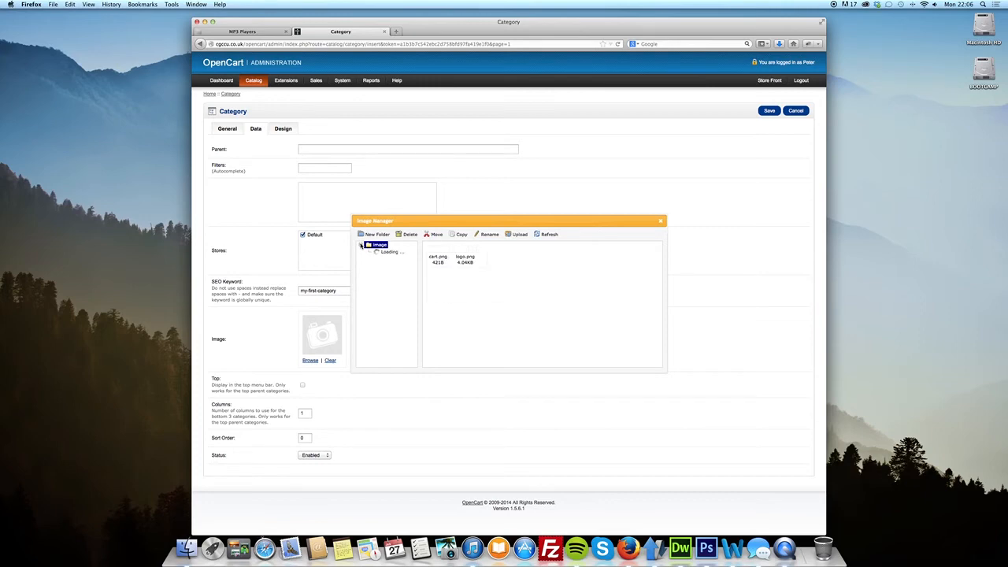
left_click(381, 252)
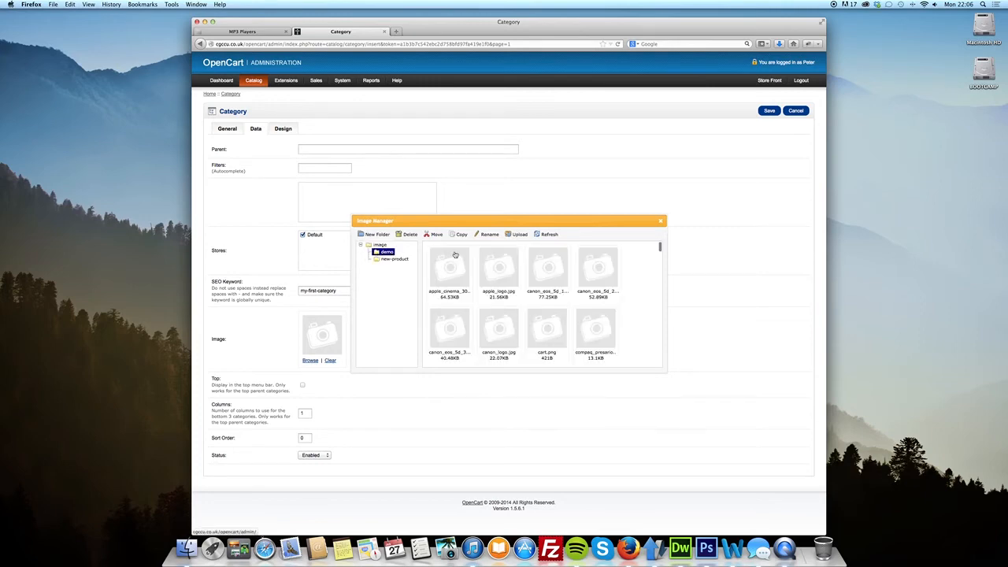
scroll(641, 281, "down", 5)
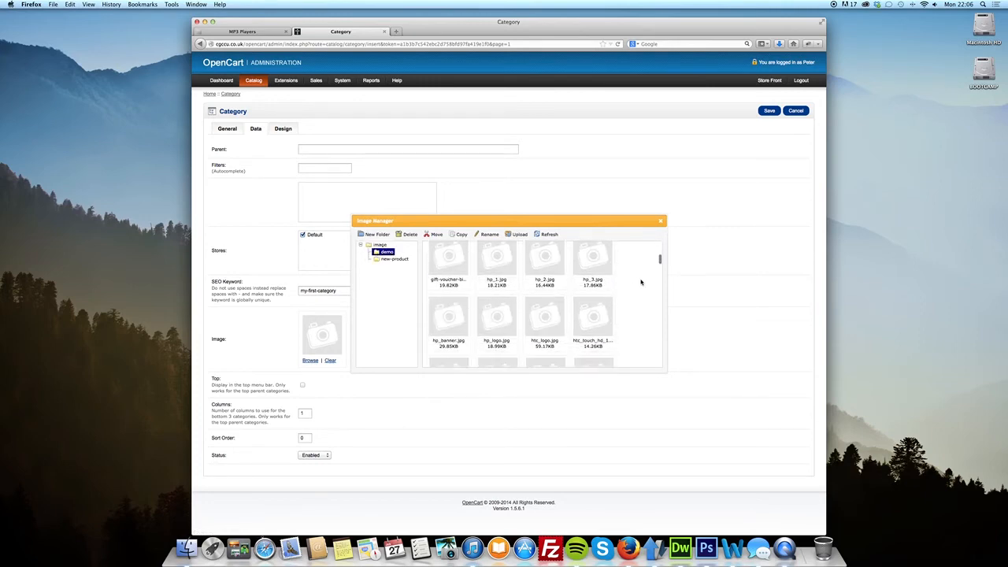
scroll(641, 281, "down", 8)
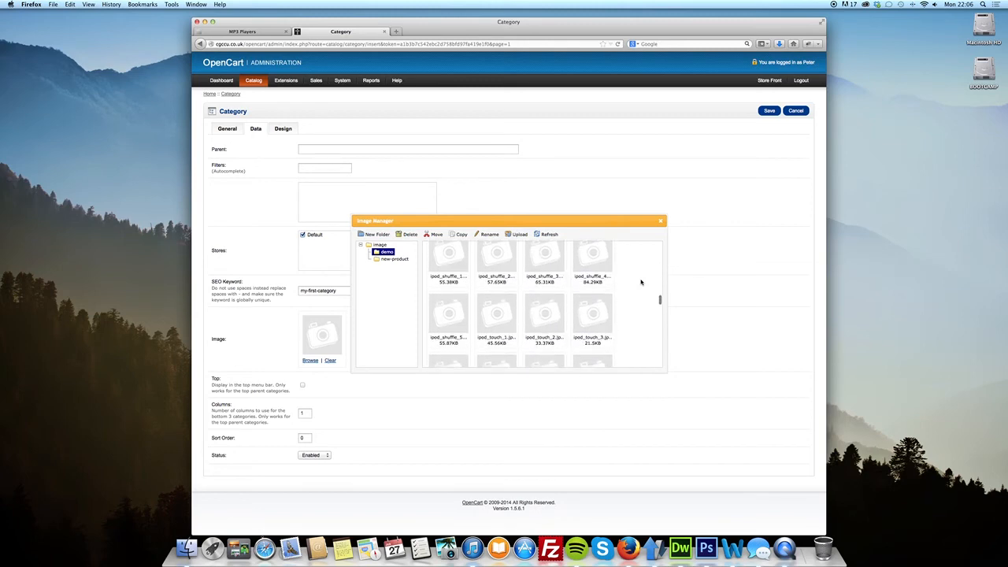
scroll(634, 314, "down", 6)
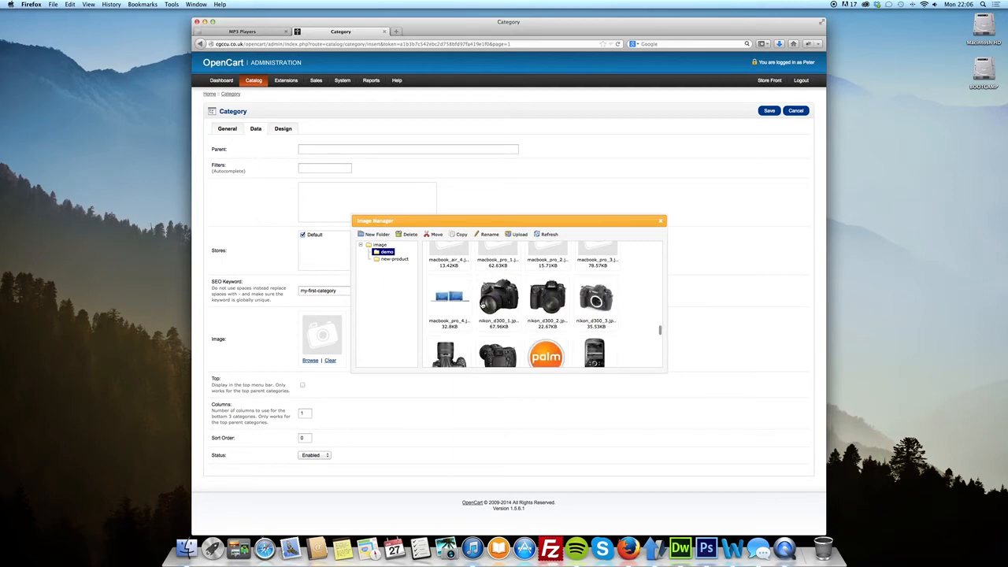
double_click(446, 307)
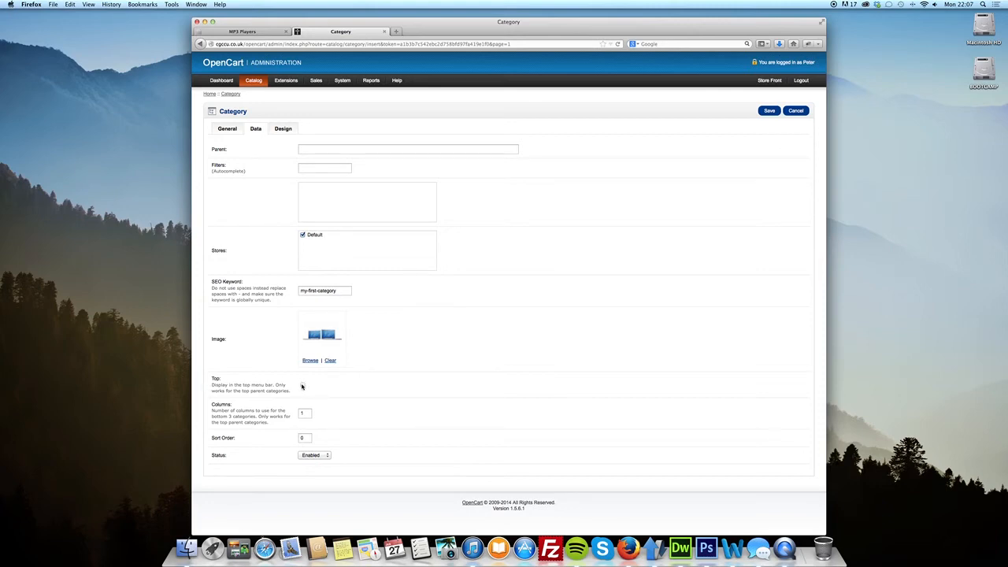
Enable Top for the category and look at the storefront's top menu bar where it applies
left_click(302, 385)
left_click(250, 31)
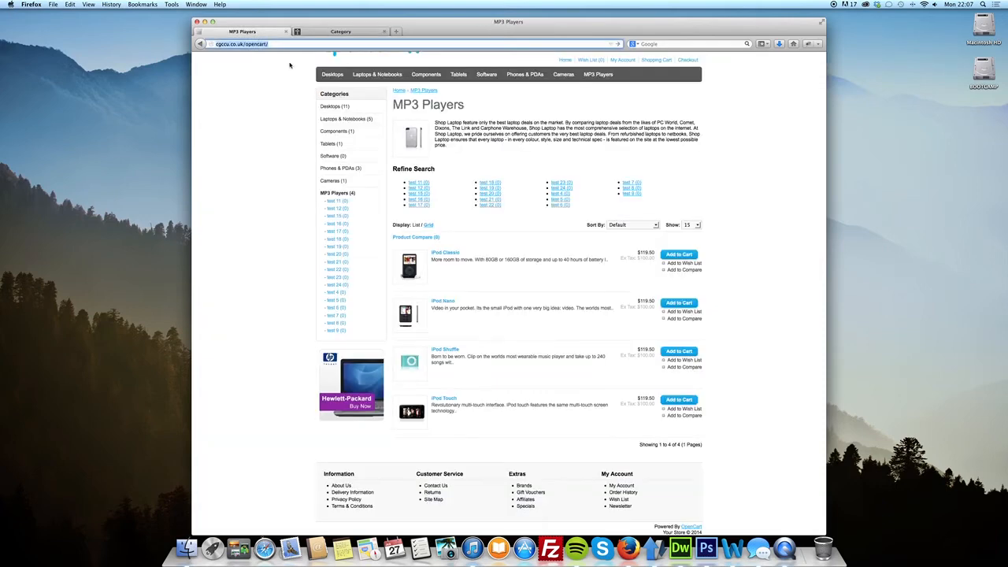
mouse_move(627, 98)
left_mouse_down()
mouse_move(406, 98)
mouse_move(624, 104)
left_mouse_up()
left_click(341, 32)
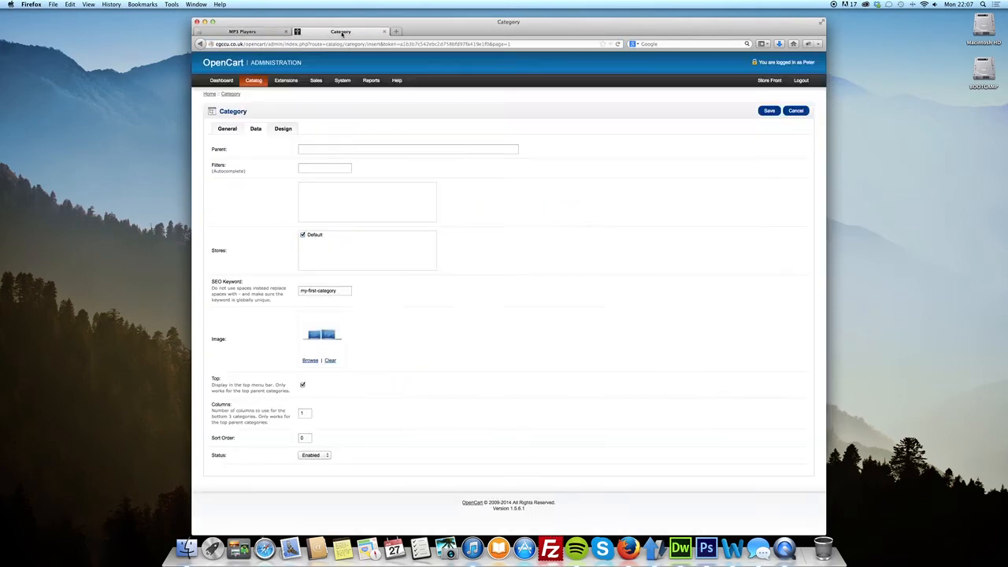
Set the category's Sort Order to 1 and check the category order in the storefront menu
left_click(307, 413)
left_click(286, 426)
left_click(308, 440)
type("1")
key("Tab")
left_click(257, 440)
left_click(308, 438)
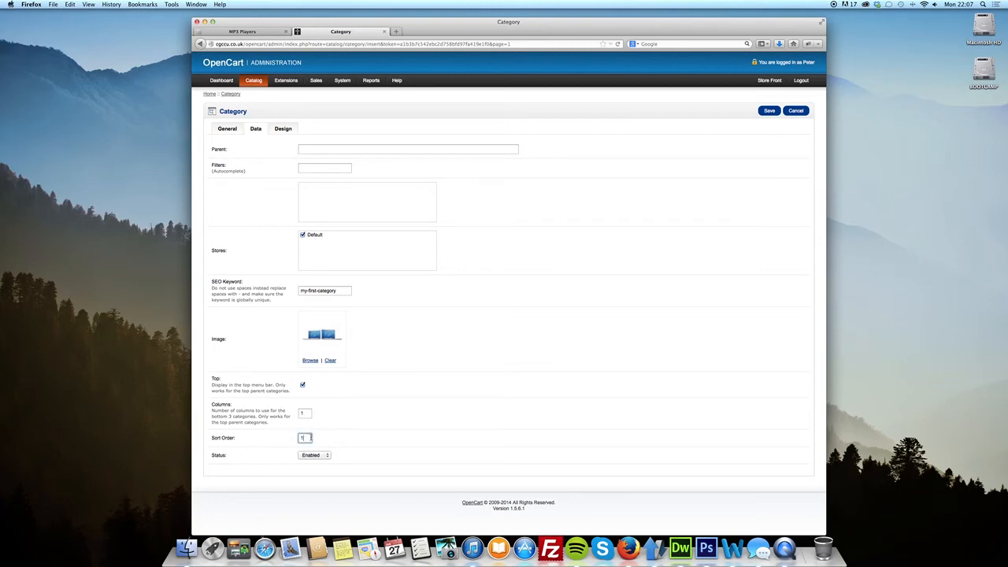
left_click(381, 440)
left_click(246, 31)
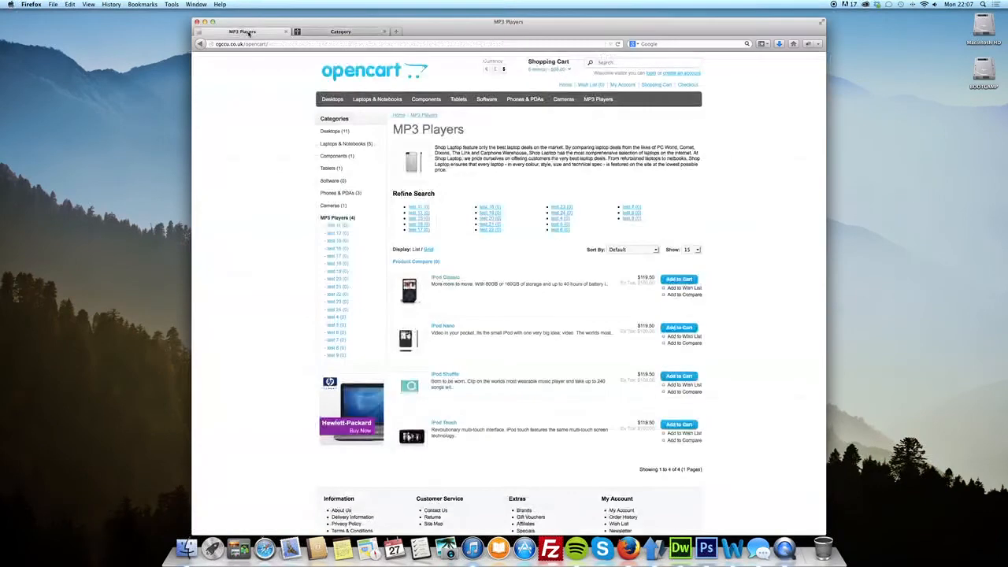
left_click(332, 30)
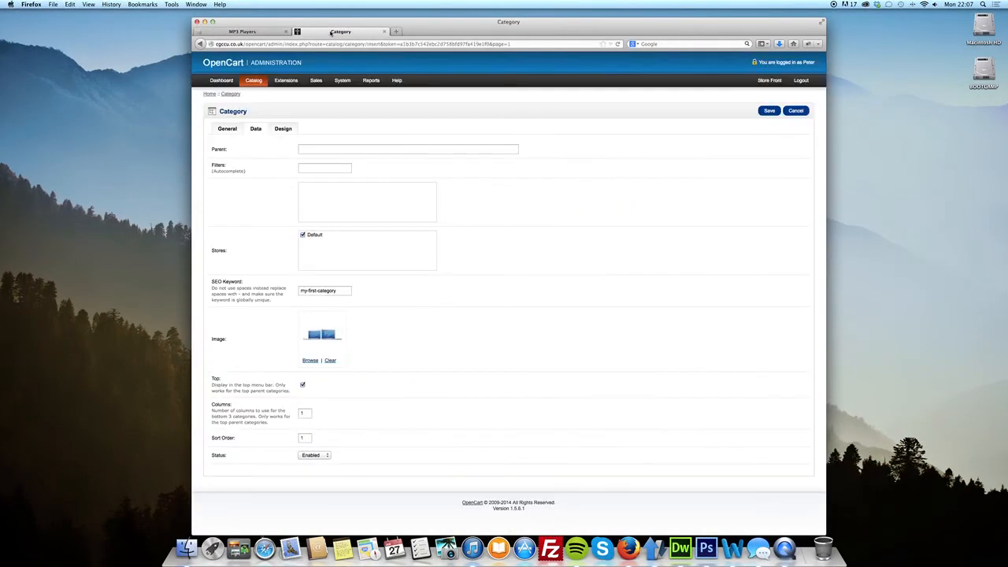
Check the category's Status options and the Layout Override setting in its Design settings
left_click(315, 456)
left_click(395, 438)
left_click(285, 131)
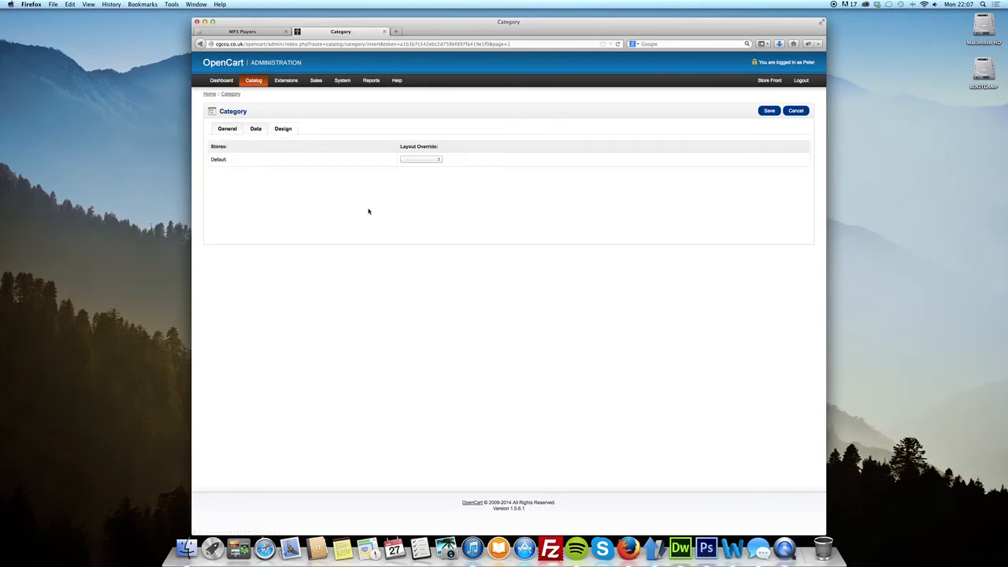
left_click_drag(439, 149, 402, 148)
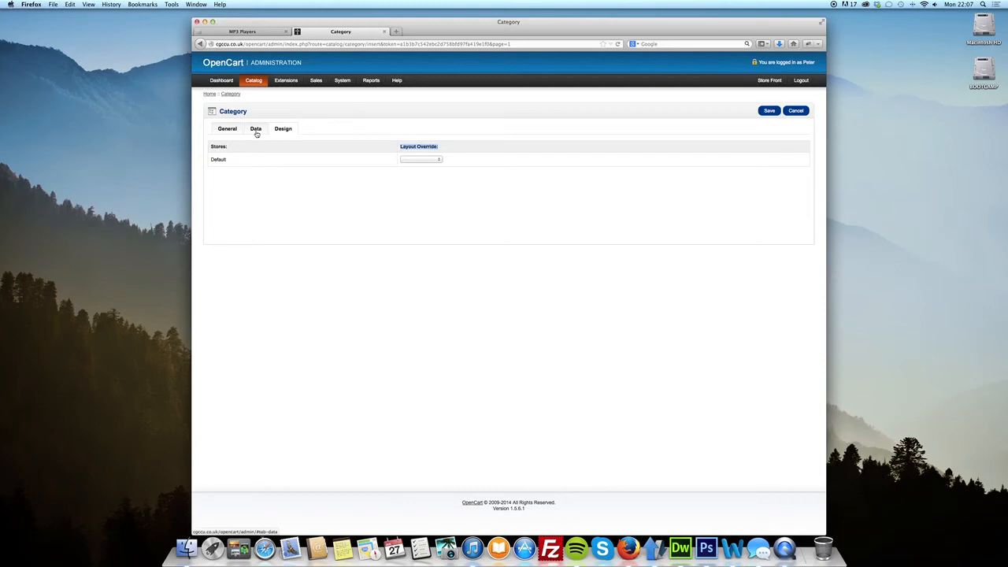
left_click(272, 194)
Return to the category's Data settings and examine the Filters field and the related Catalog entries
left_click(255, 129)
left_click(243, 130)
left_click(263, 134)
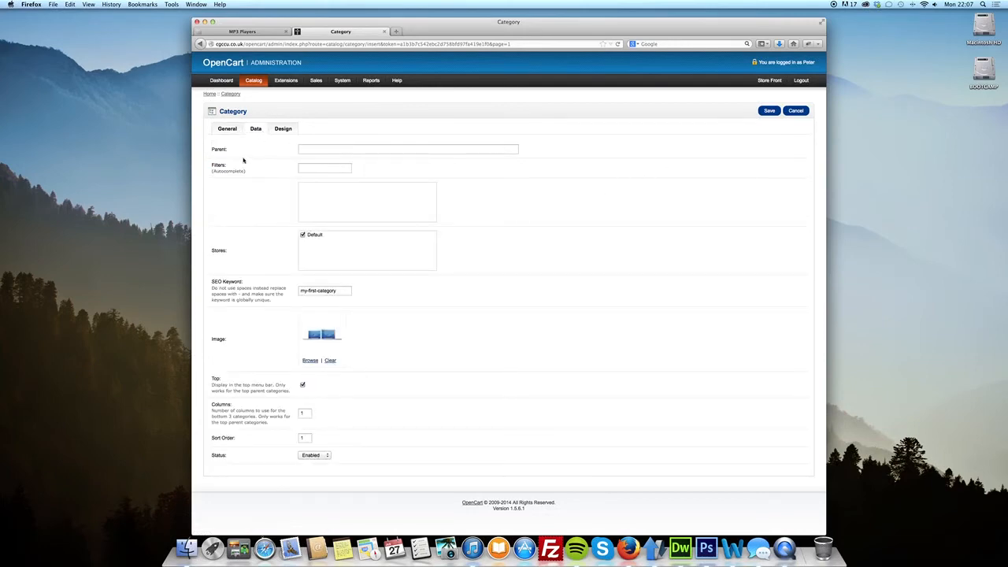
left_click_drag(211, 168, 249, 172)
mouse_move(258, 88)
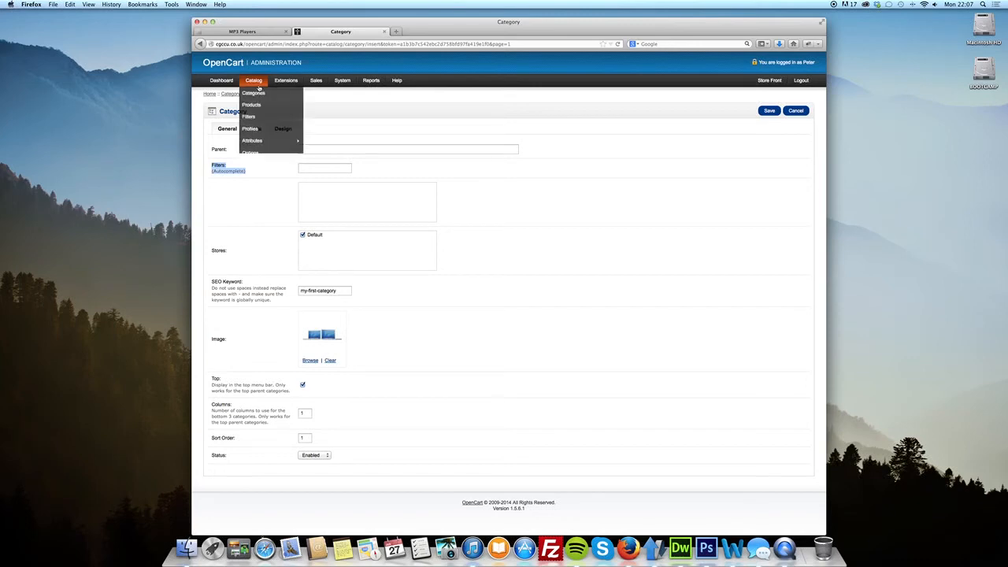
left_click(359, 113)
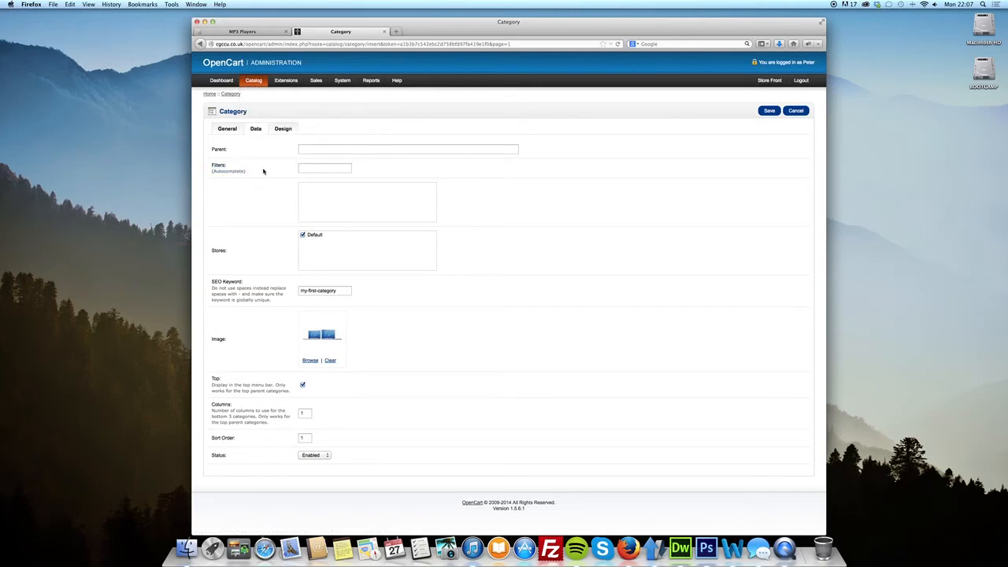
left_click(320, 165)
left_click(283, 170)
Save the new category and open the My First Category page on the storefront
left_click(769, 112)
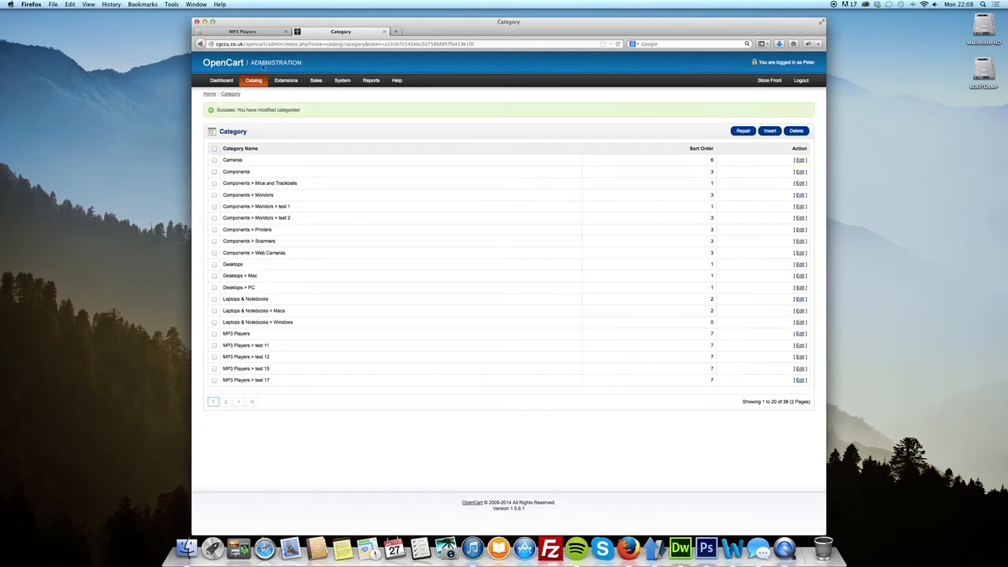
left_click_drag(223, 333, 258, 336)
left_click(252, 32)
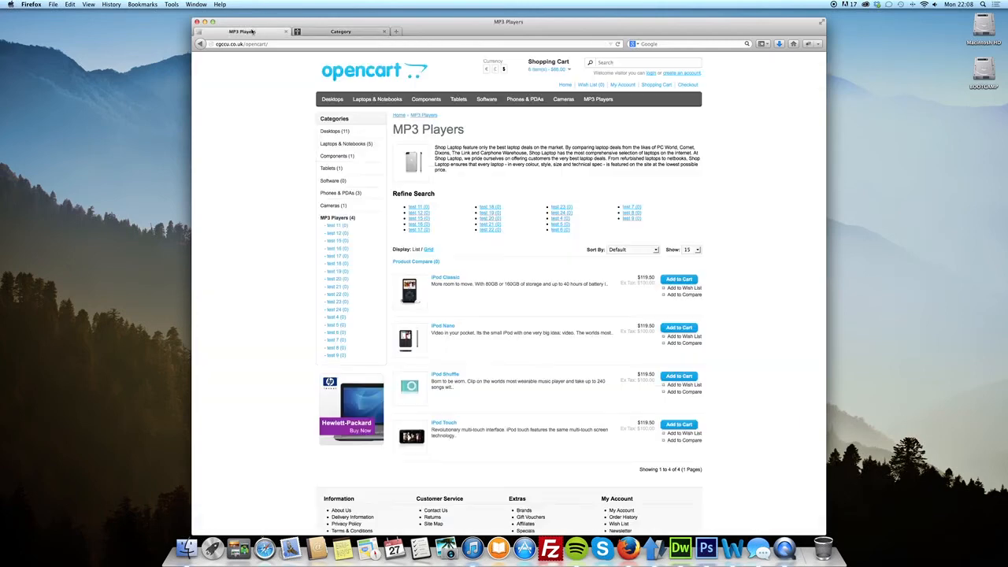
left_click(370, 79)
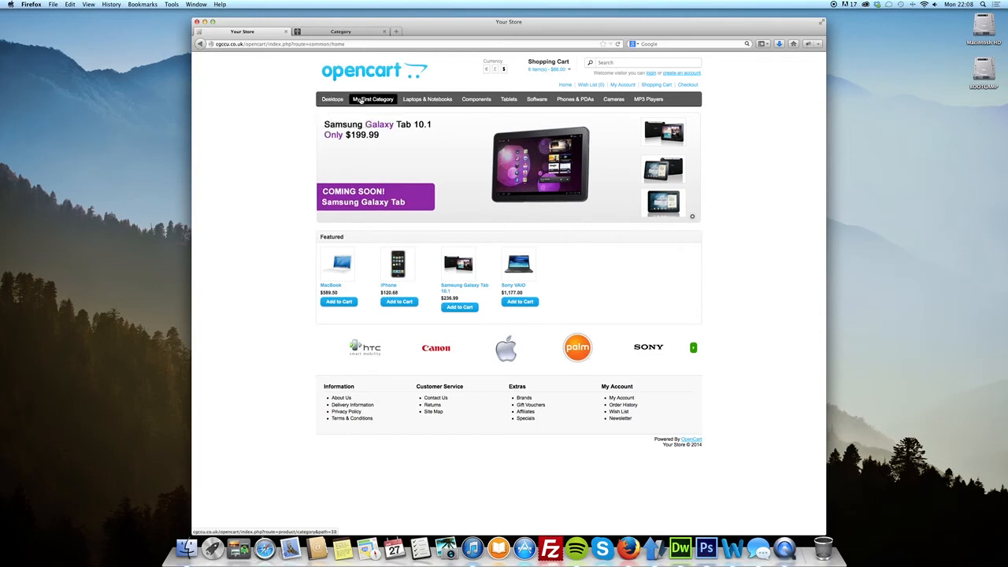
left_click(360, 100)
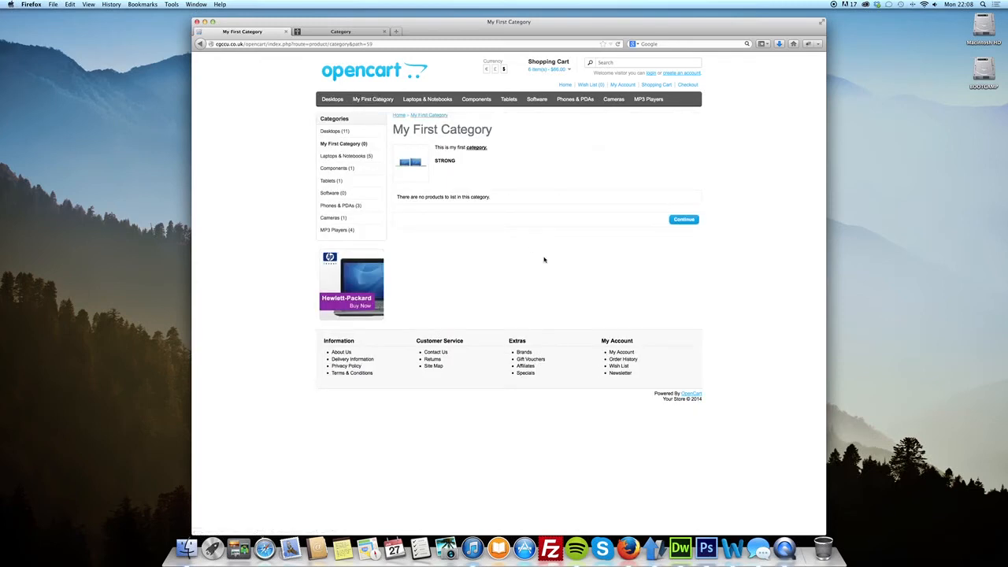
Return to the administration's product list and open the HTC Touch HD product for editing
left_click(346, 32)
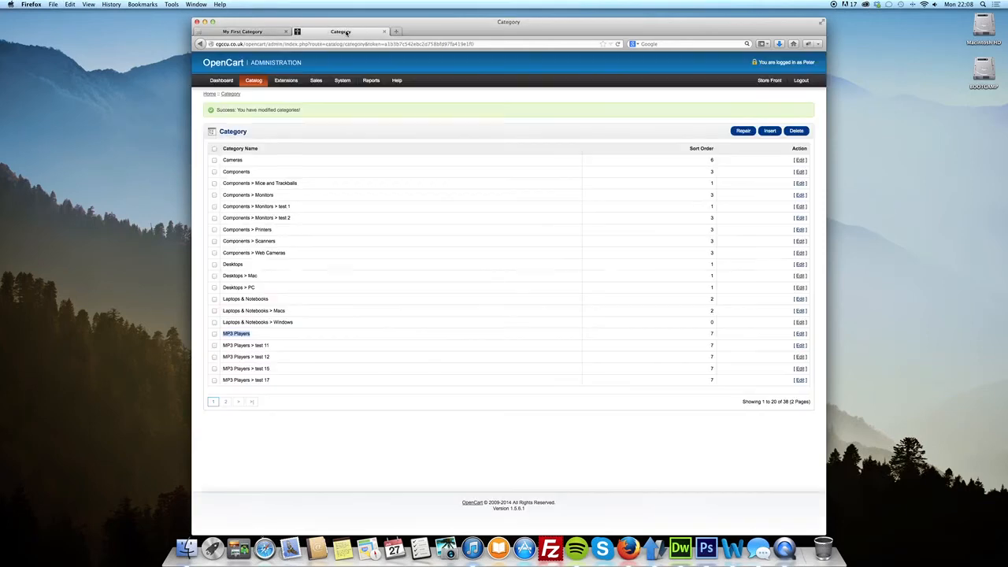
mouse_move(261, 88)
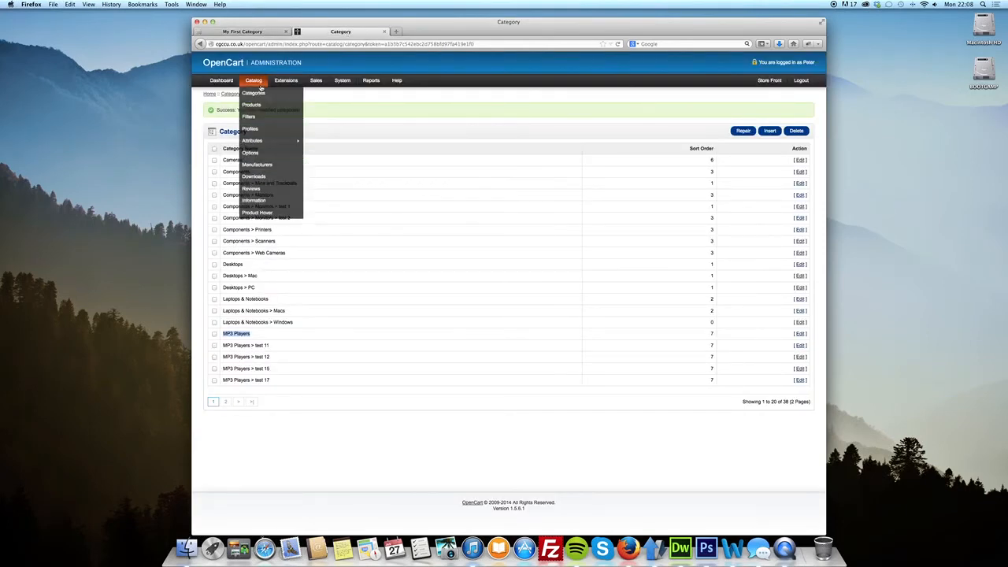
left_click(263, 106)
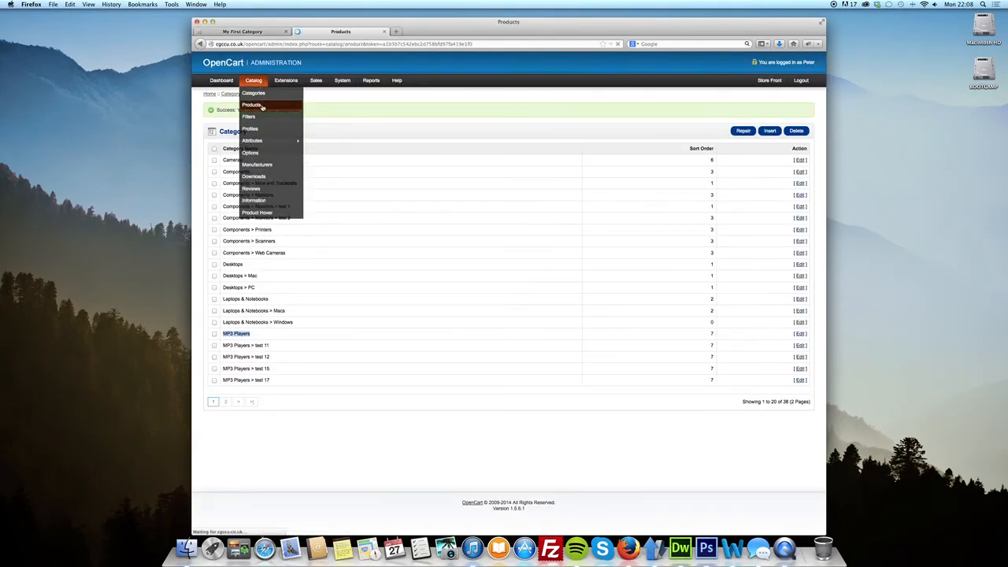
mouse_move(260, 86)
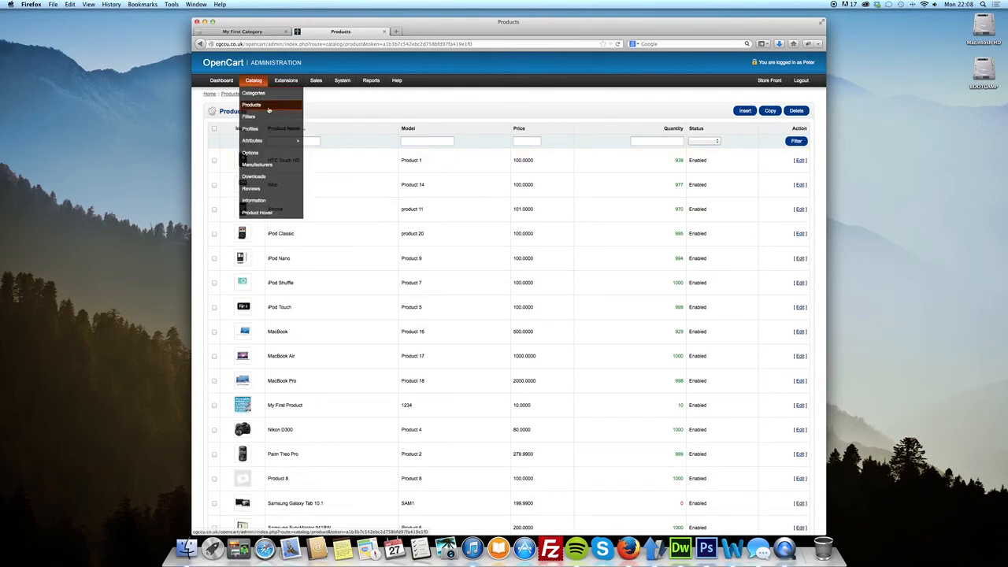
left_click(268, 110)
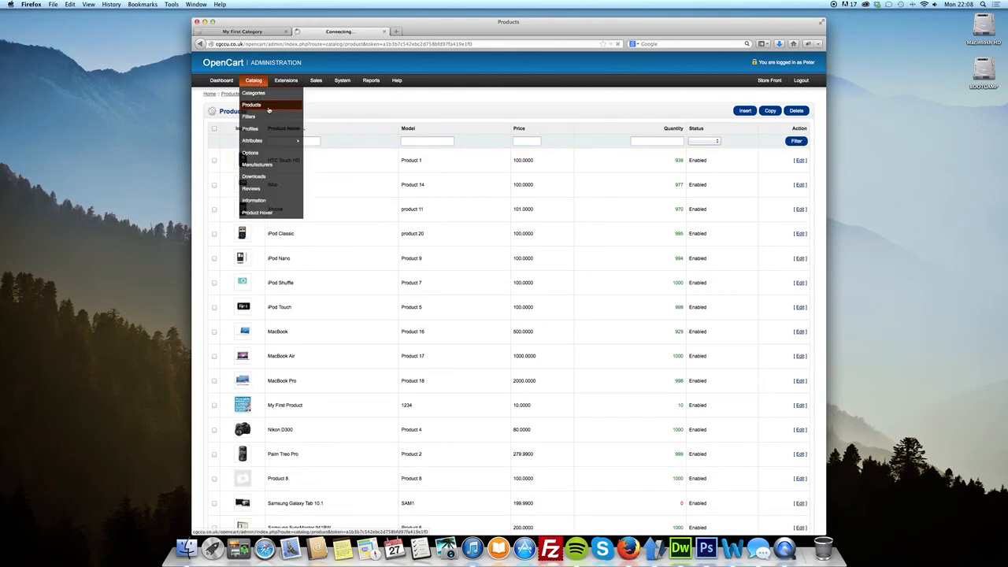
left_click(800, 161)
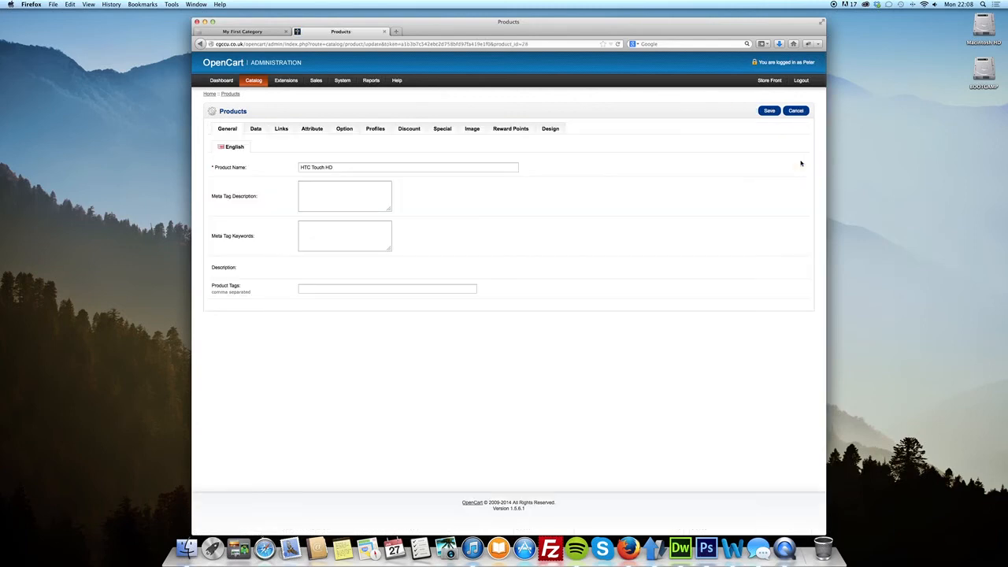
Add My First Category to the product's linked categories, save it, and reload the category's storefront page
left_click(281, 130)
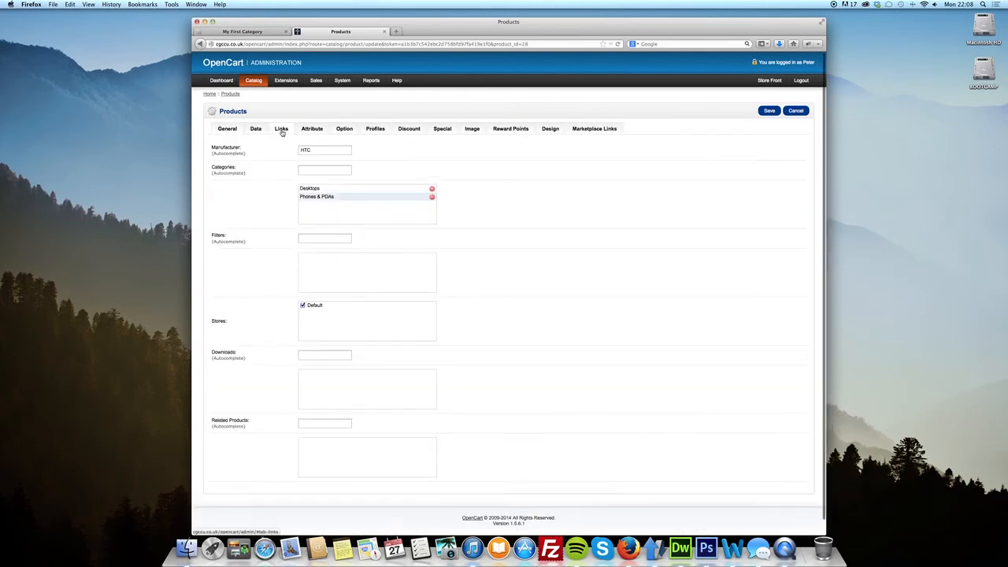
left_click(321, 168)
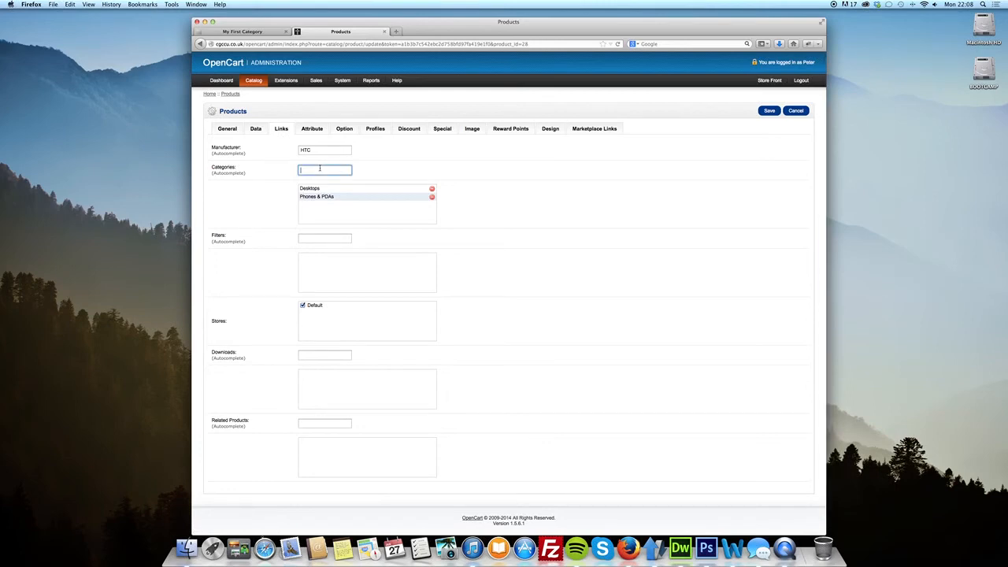
type("My")
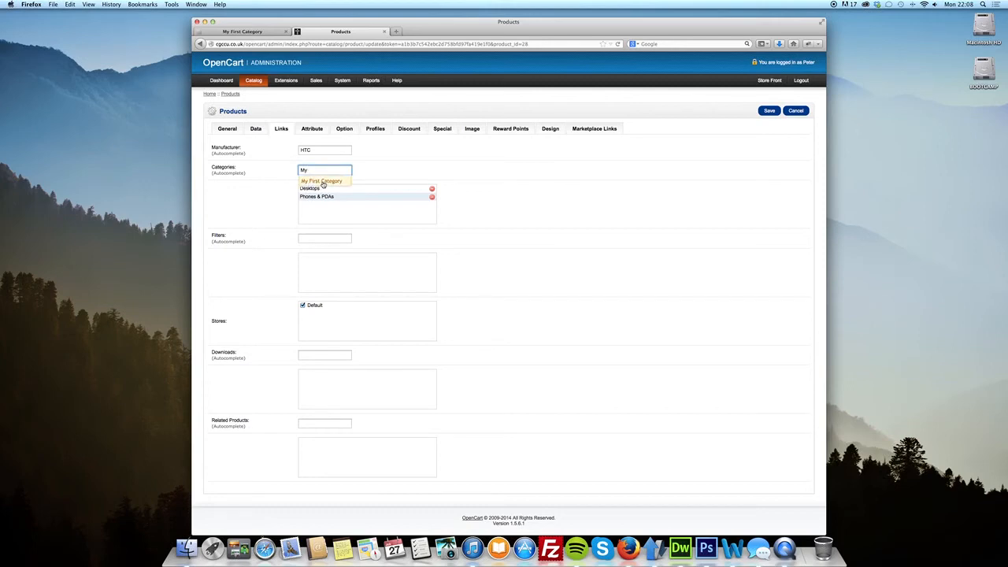
left_click(322, 182)
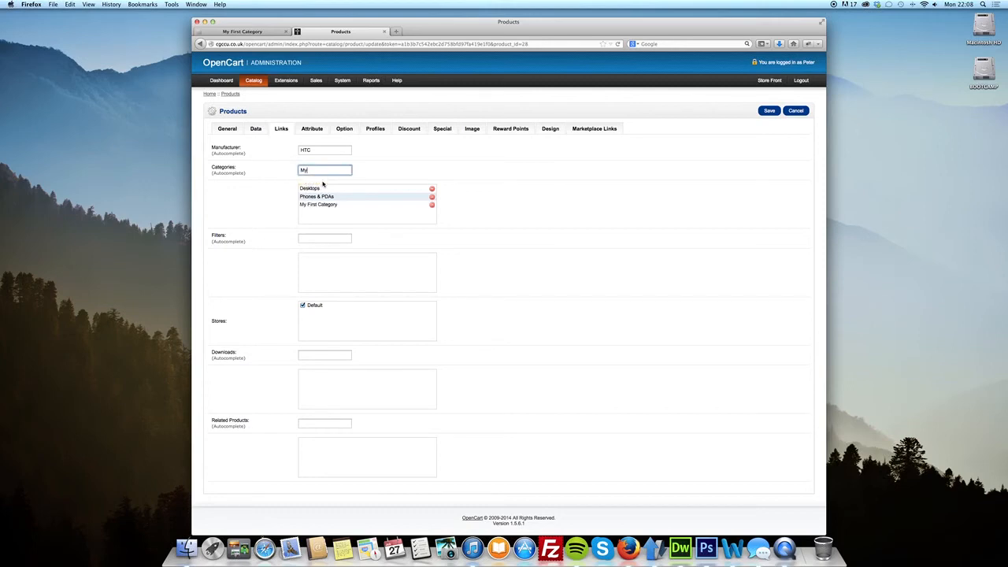
left_click(765, 115)
left_click(235, 32)
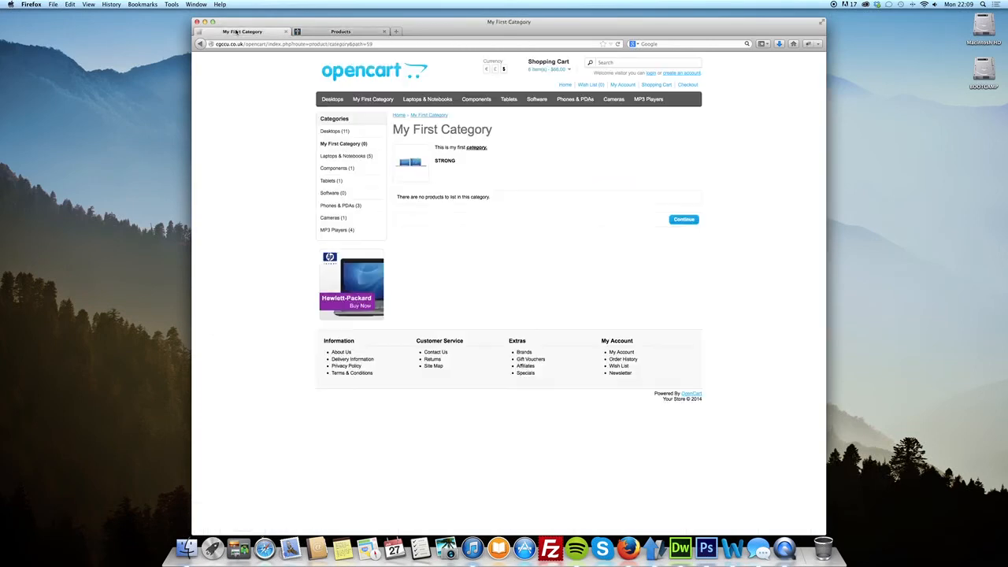
key("super+r")
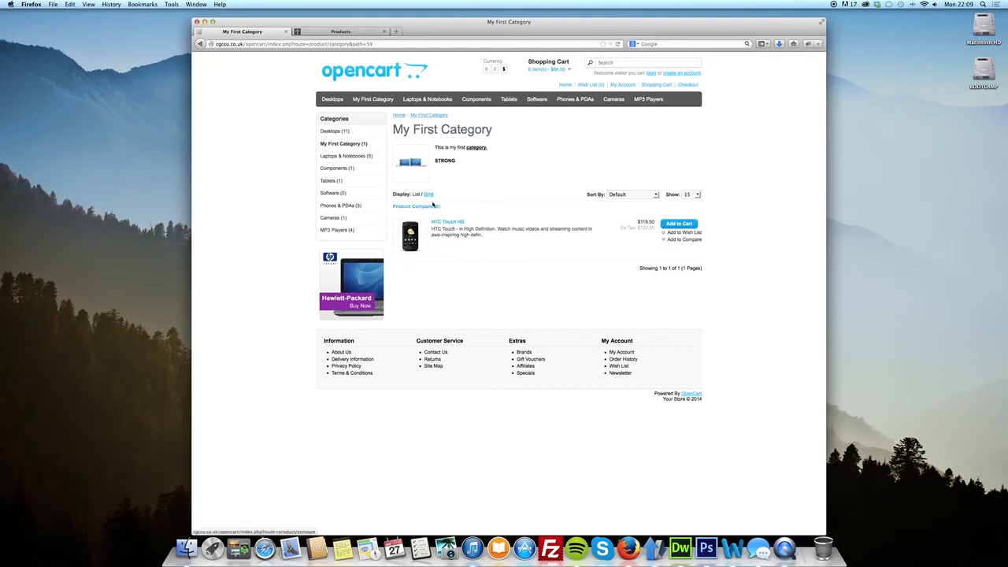
Switch the category's product display to grid and back to list view
left_click(430, 194)
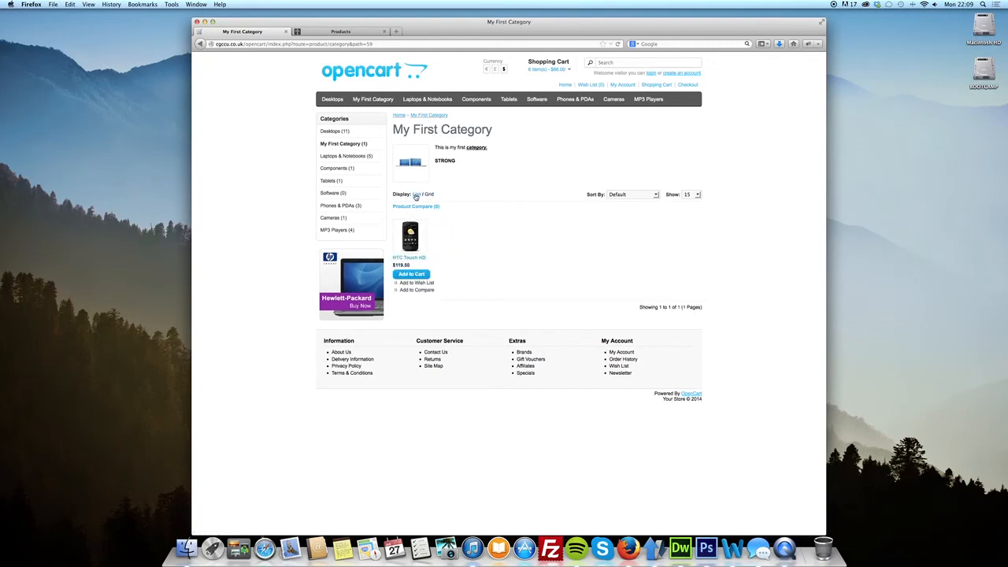
left_click(417, 194)
Return to the administration's category list, view its second page, and start inserting a new category
left_click(304, 29)
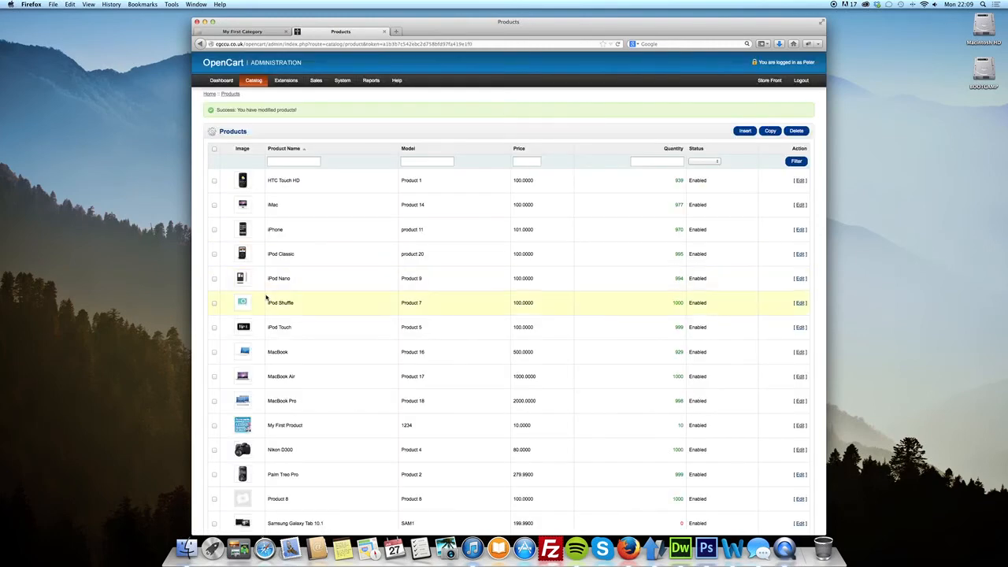
mouse_move(253, 80)
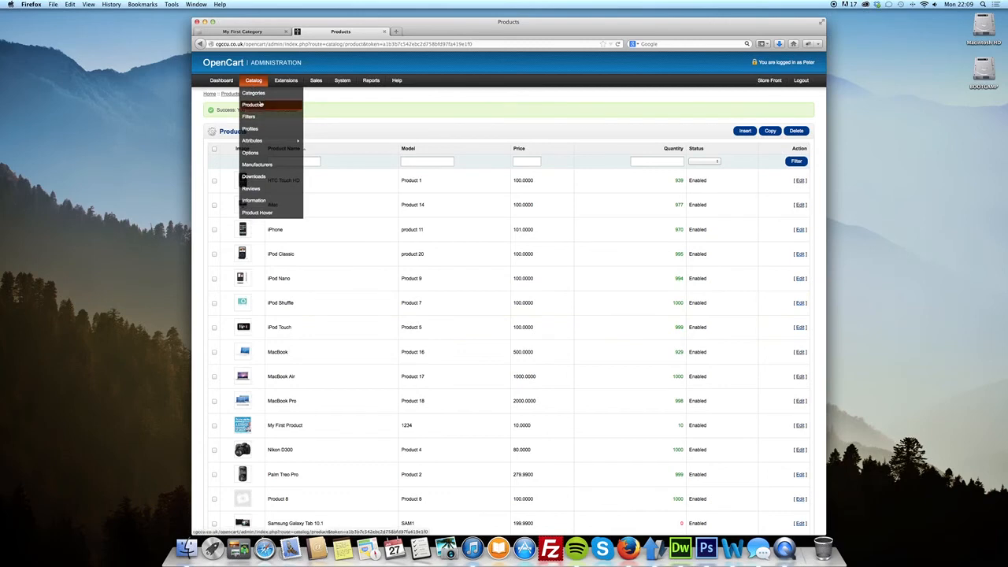
left_click(257, 98)
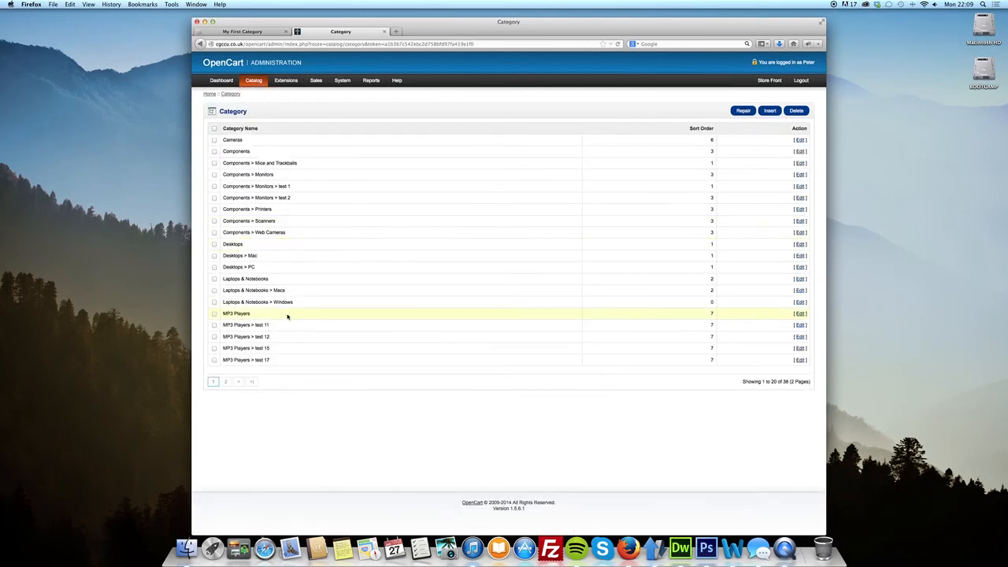
left_click(226, 384)
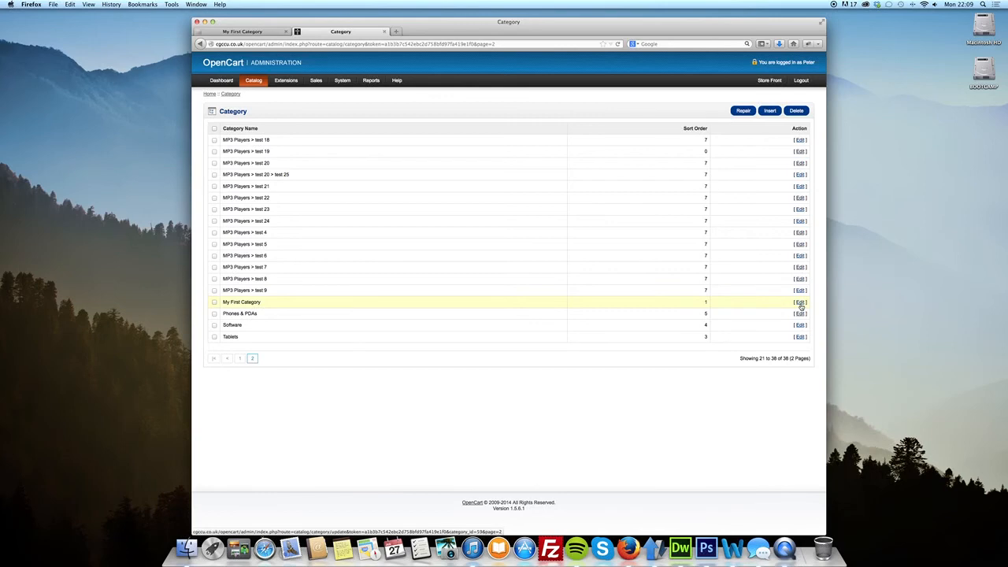
left_click(771, 111)
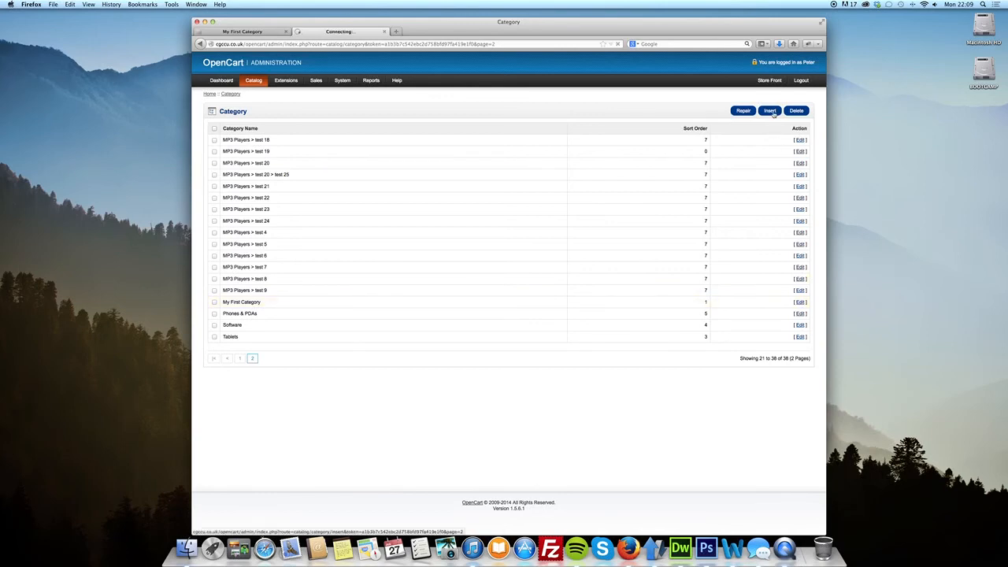
Name the new category My First Sub Category
left_click(344, 167)
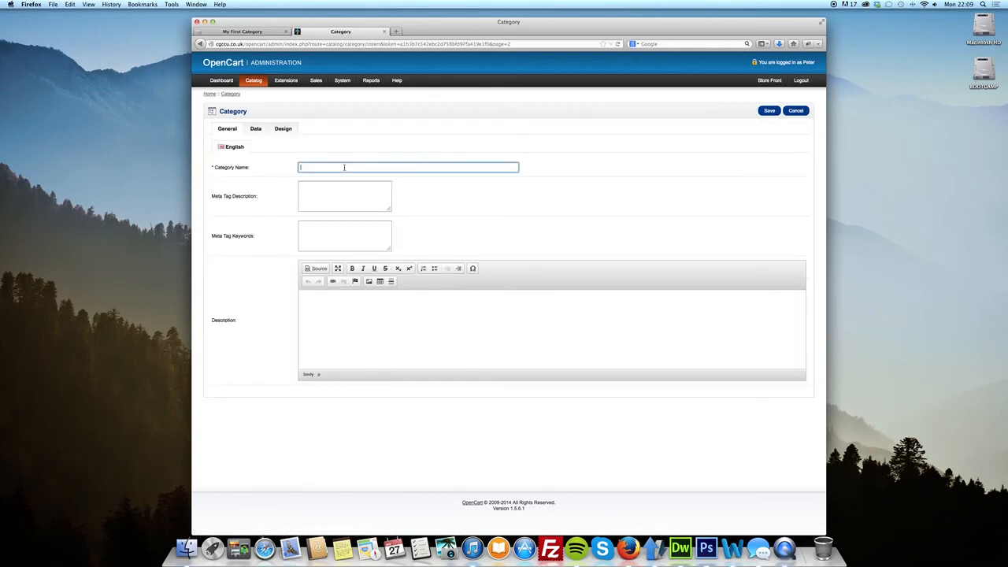
type("My")
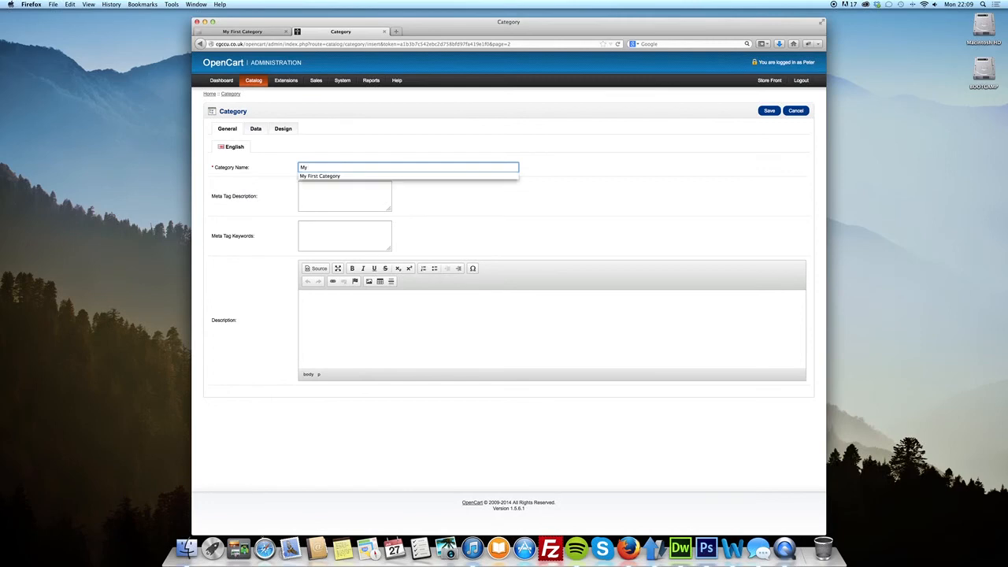
type(" First S")
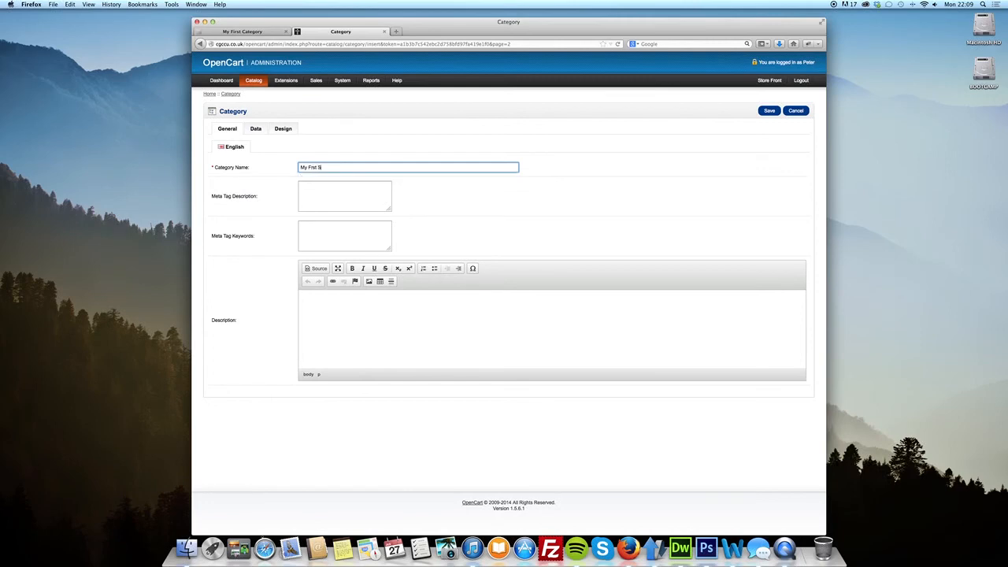
type("ub Category")
key("Left")
type("i")
left_click(313, 195)
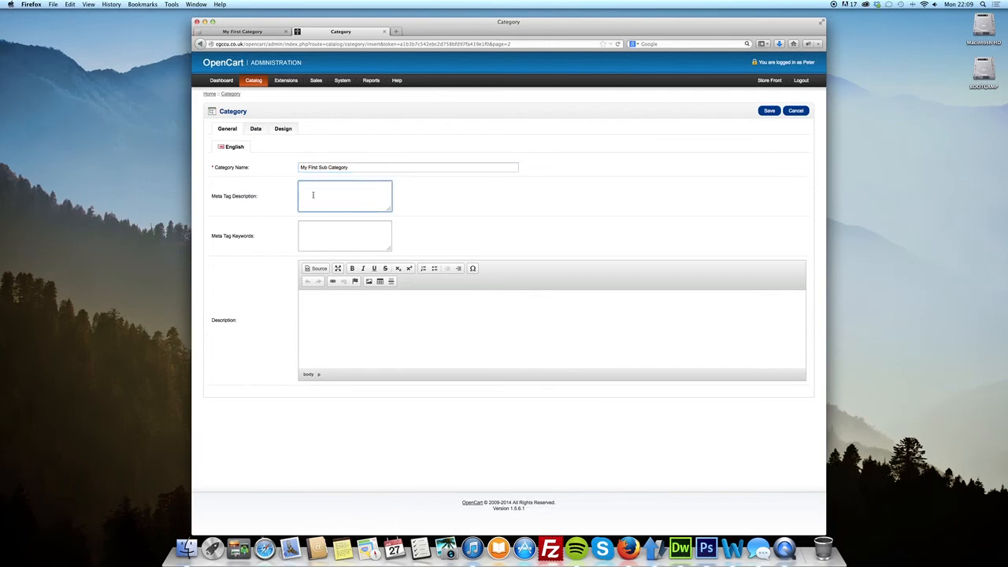
left_click(353, 167)
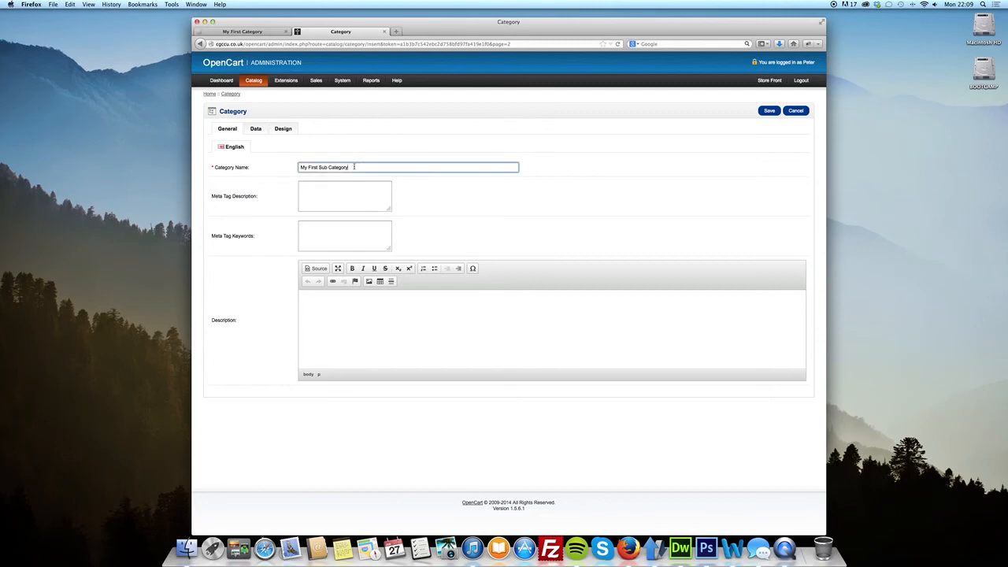
key("Tab")
type("http://www.uglydress.com/")
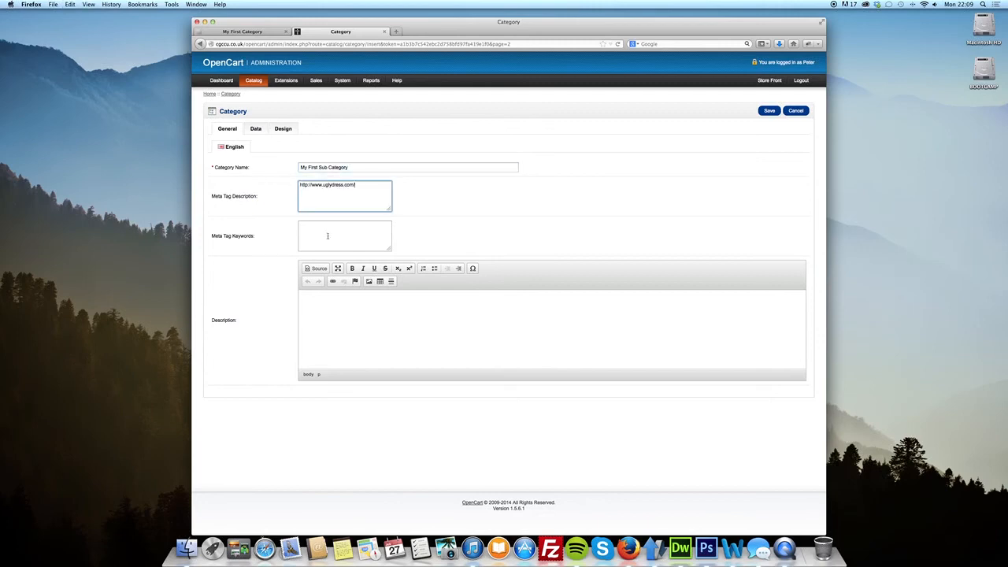
key("super+z")
Copy the category name My First Sub Category into the meta tag description
left_click_drag(354, 168, 285, 168)
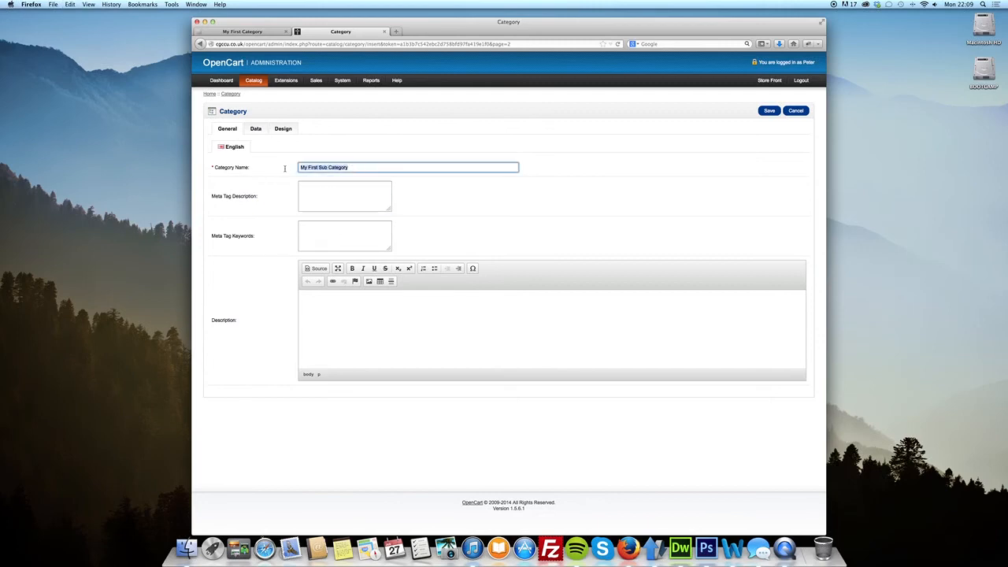
key("super+c")
left_click(310, 198)
key("super+v")
Set the meta tag keywords to "My, First, Sub, Category" by reusing the copied category name
left_click(334, 232)
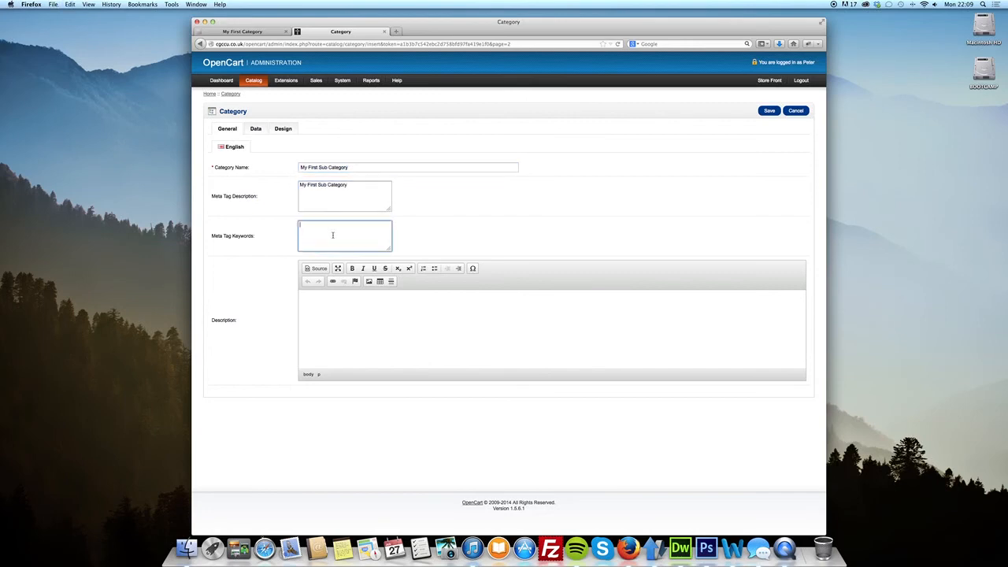
key("super+v")
left_click_drag(363, 230, 274, 227)
left_click(306, 226)
type(",")
left_click(318, 226)
type(", Sub,")
Enter My First Sub Category as the category description and make the text bold
left_click(352, 307)
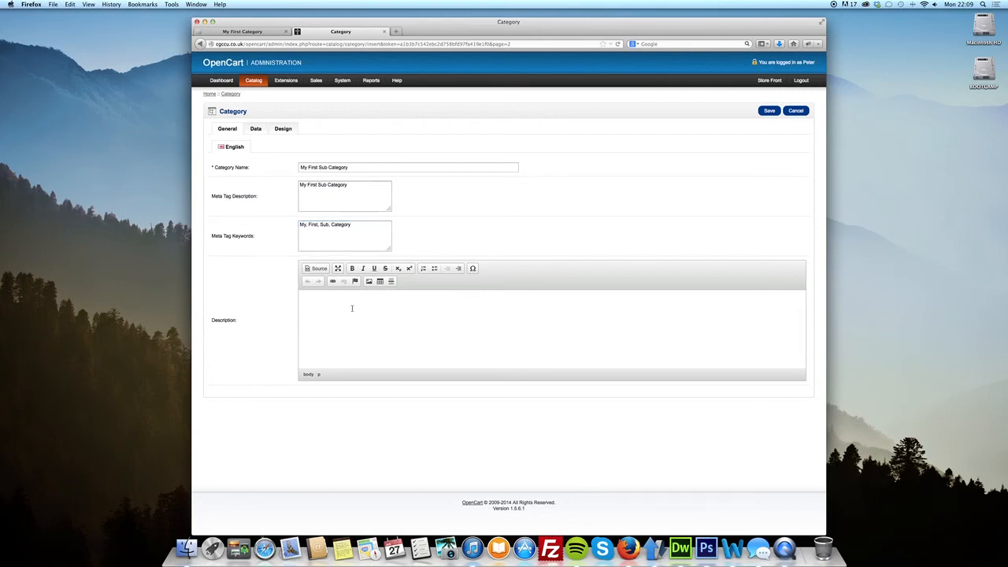
key("super+v")
left_click_drag(371, 304, 306, 288)
left_click(352, 268)
Set My First Category as the parent in the new category's Data settings
left_click(256, 128)
left_click(329, 146)
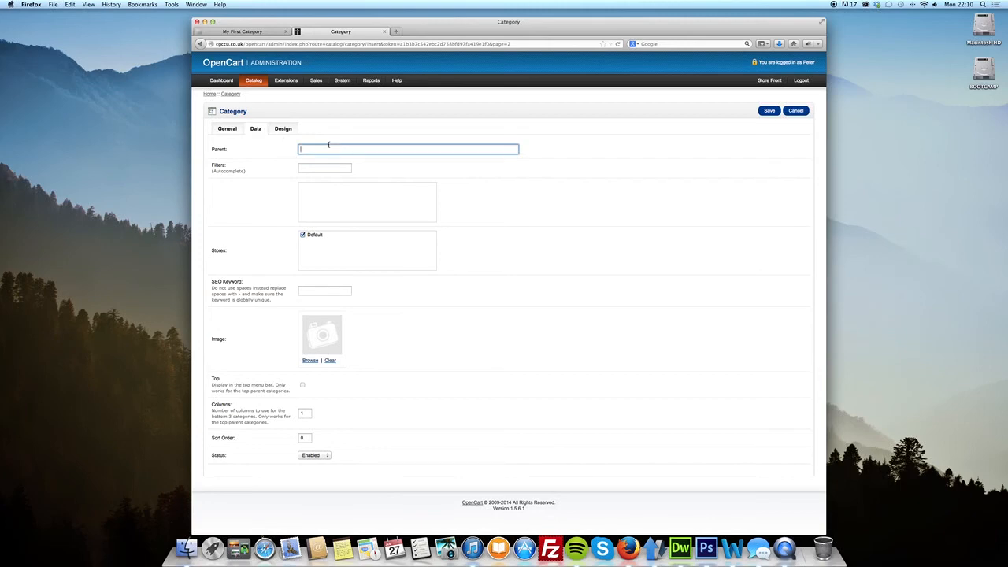
type("my")
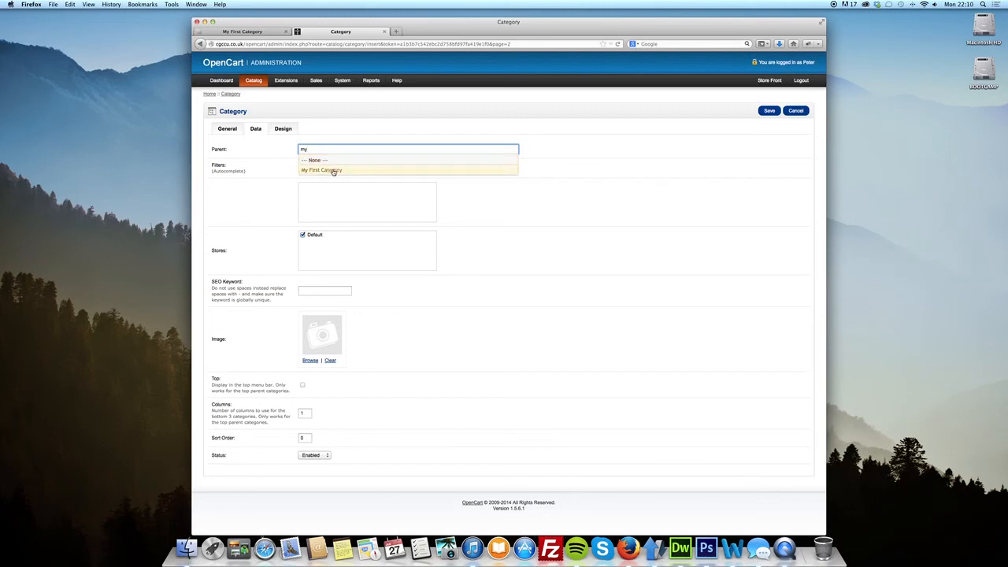
left_click(349, 171)
Set the SEO keyword to my-first-sub-category and choose logo.png as the category image
left_click(340, 168)
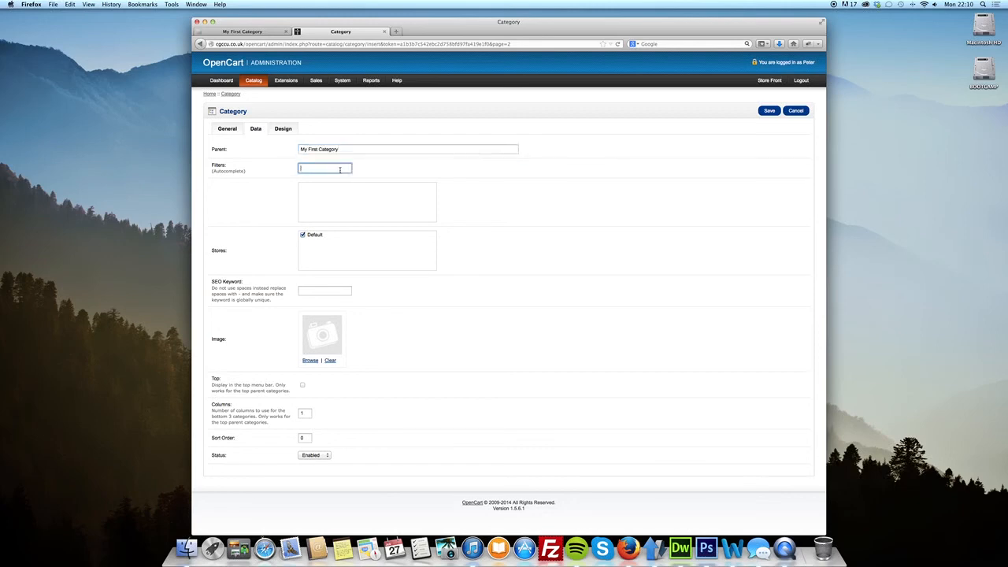
left_click(299, 290)
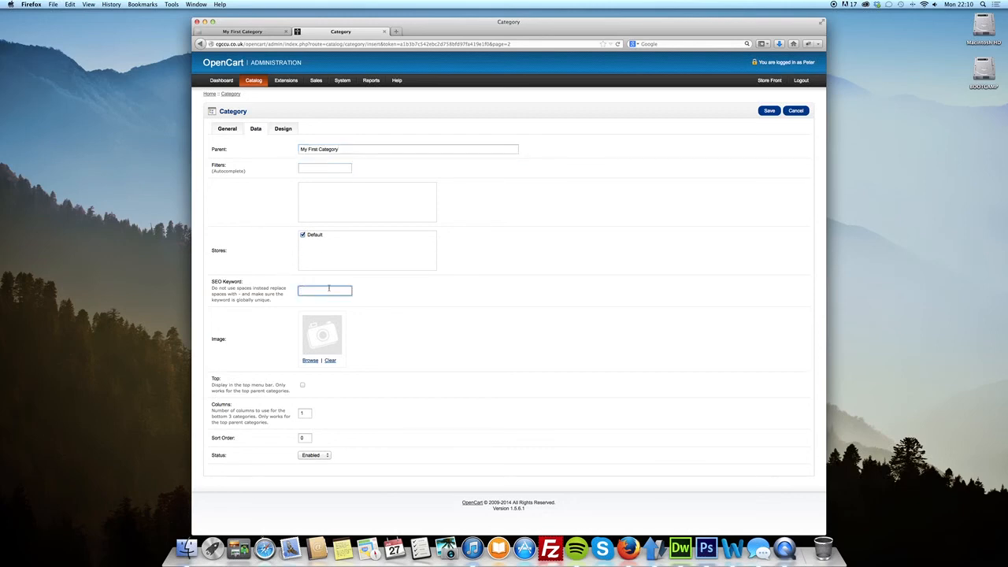
type("my-first-sub-category")
left_click(310, 361)
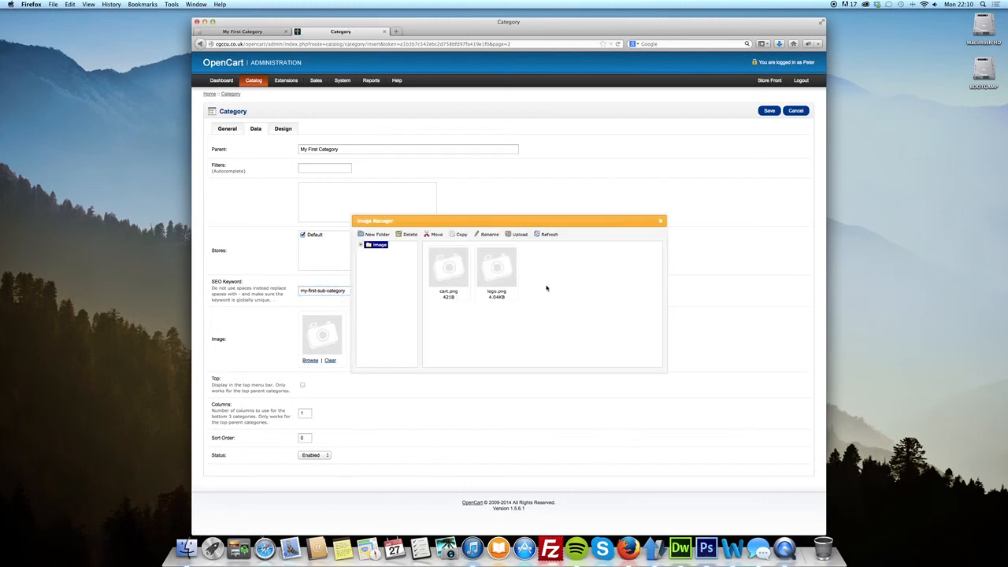
double_click(490, 272)
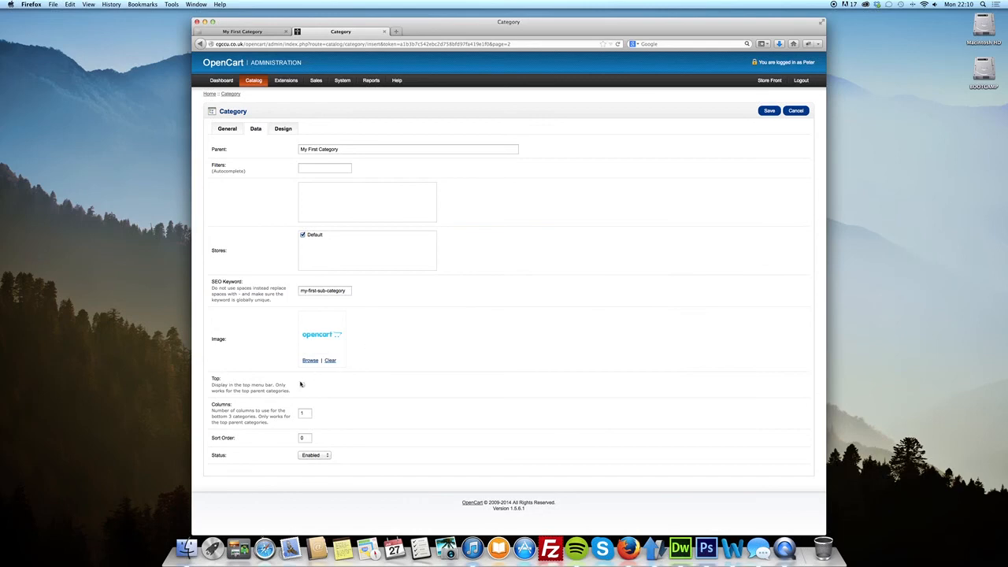
Check the My First Category storefront page and review the new subcategory's General and Data settings
left_click(266, 34)
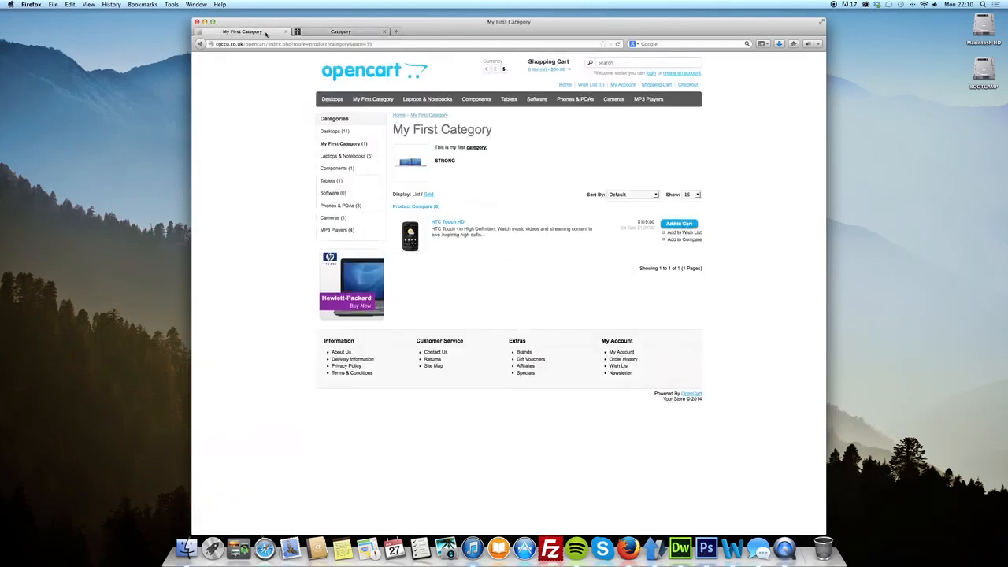
left_click(335, 32)
left_click(229, 128)
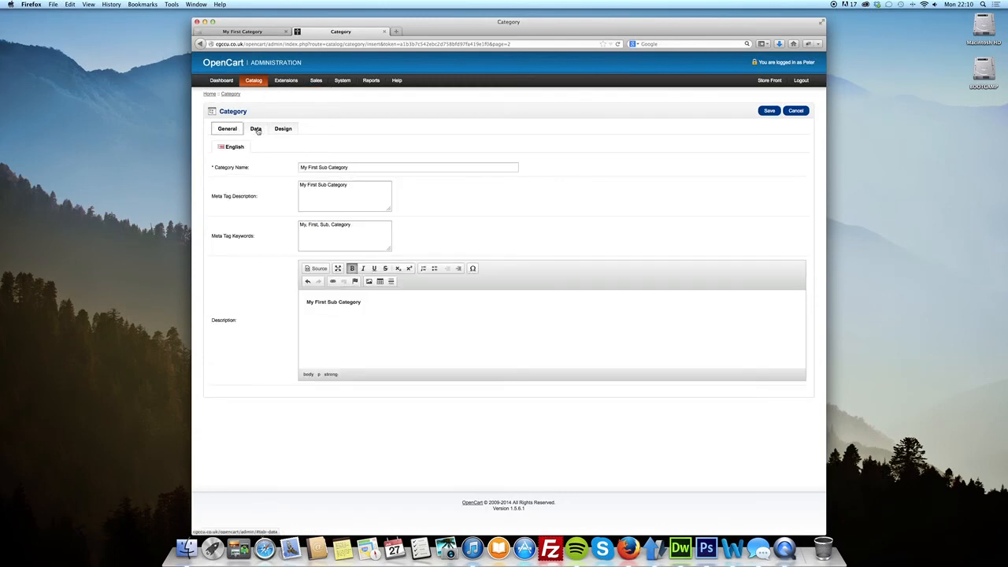
left_click(256, 129)
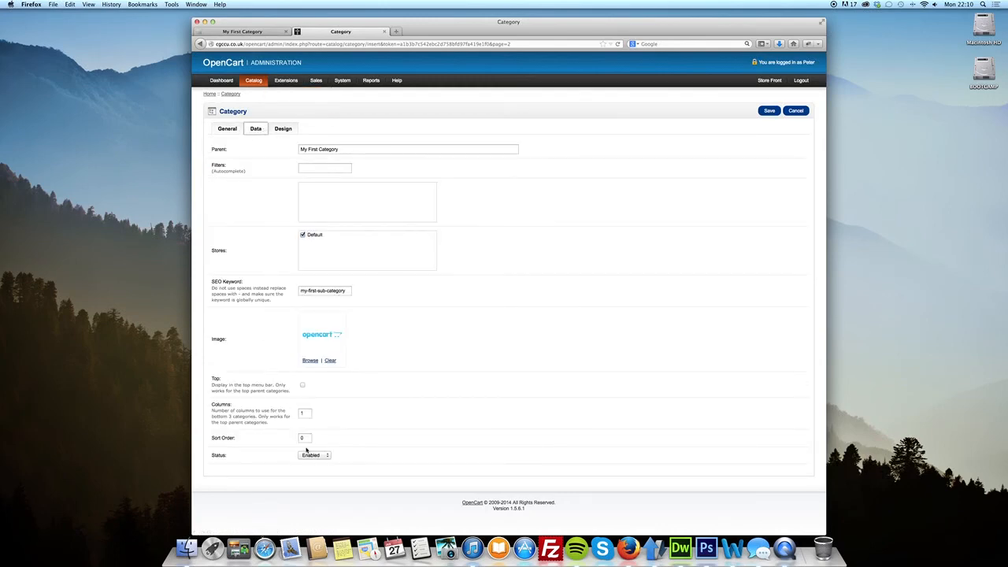
Save the new subcategory and open the My First Sub Category page on the reloaded storefront
left_click(766, 112)
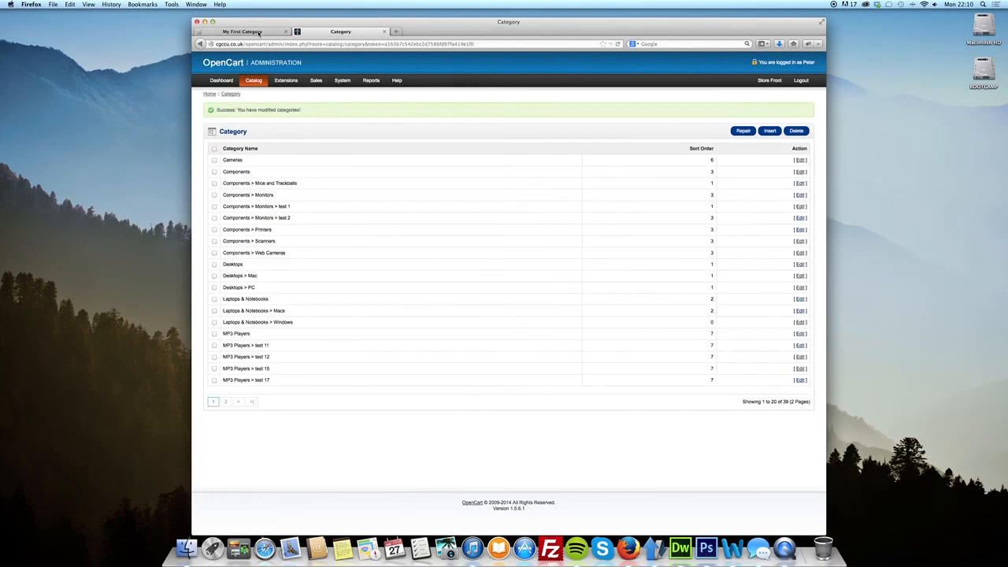
left_click(258, 33)
key("super+r")
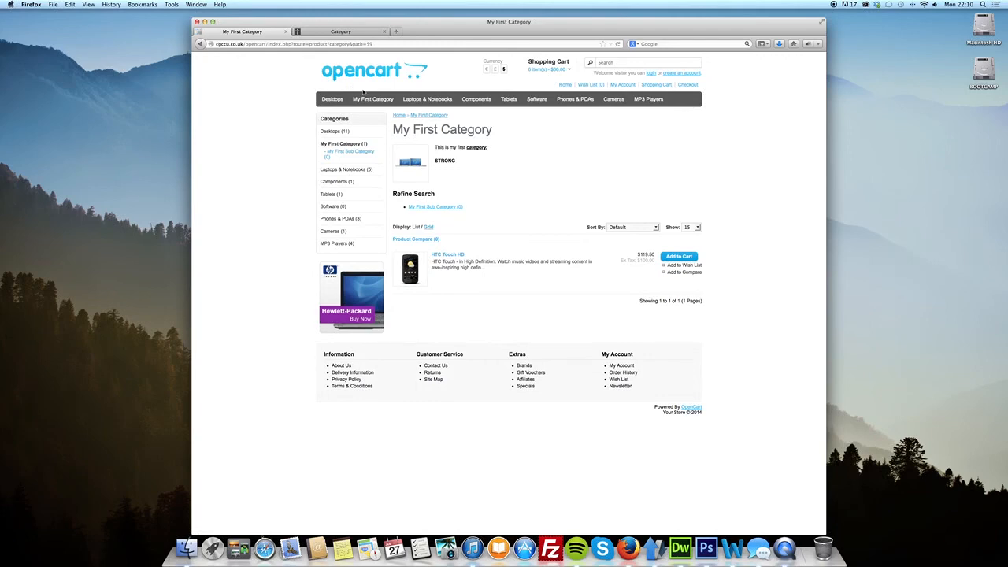
mouse_move(375, 101)
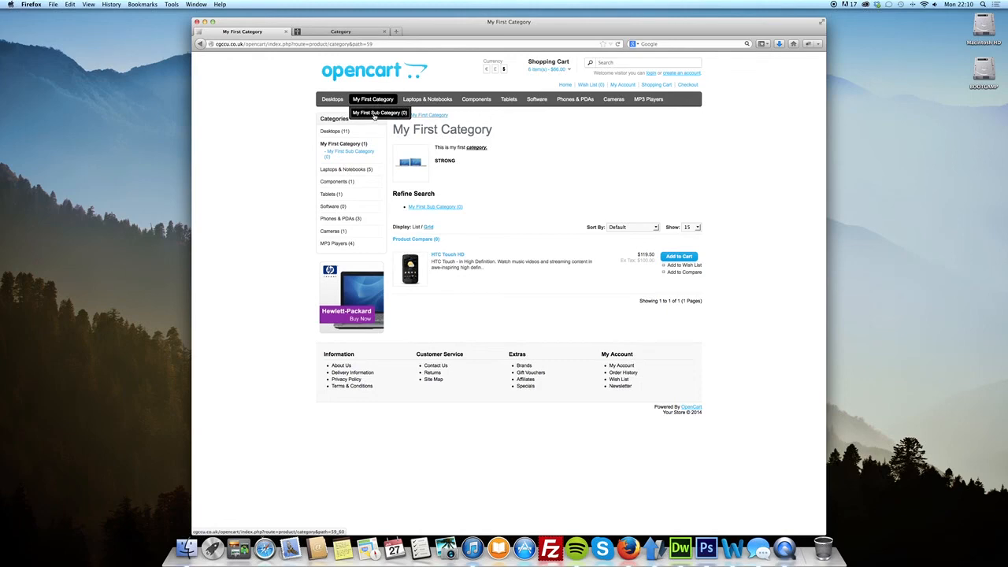
left_click(375, 115)
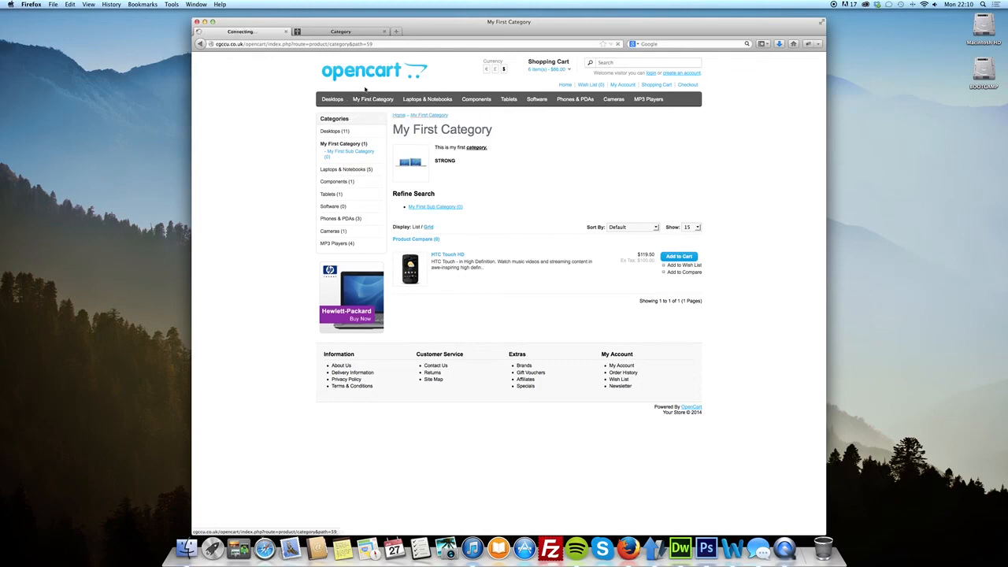
Return to the administration's product list and open the HTC Touch HD product for editing again
left_click(340, 32)
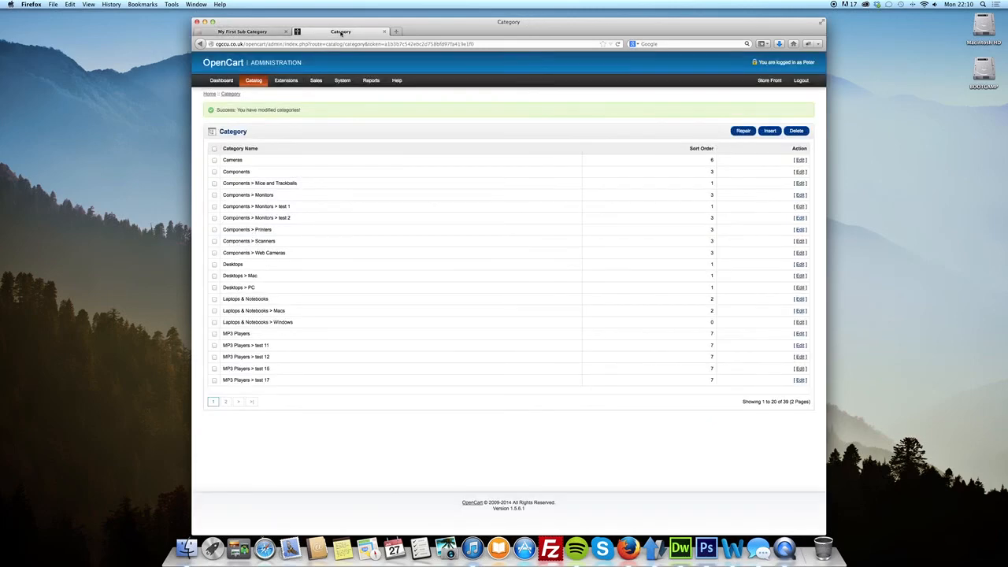
mouse_move(254, 80)
left_click(252, 105)
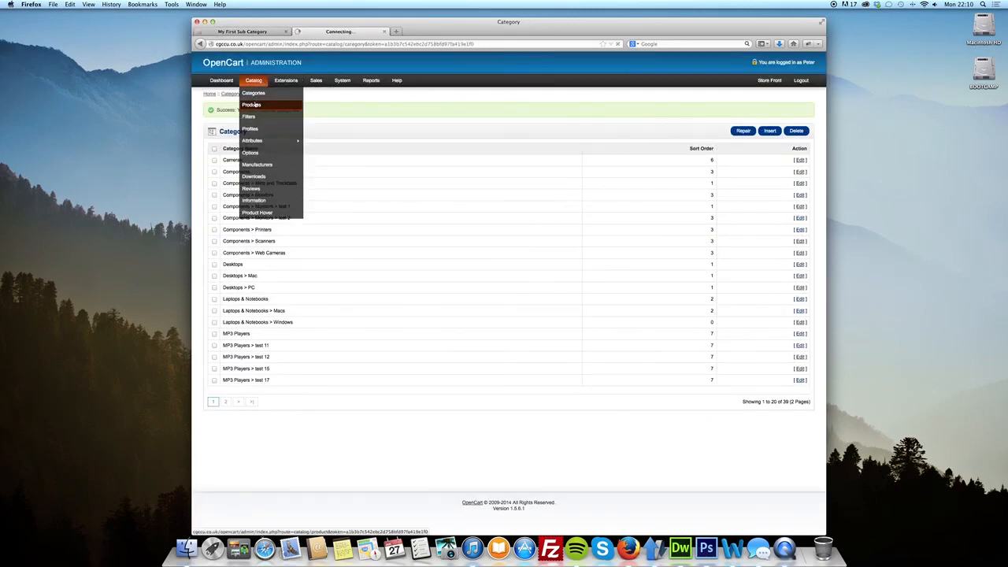
left_click(800, 162)
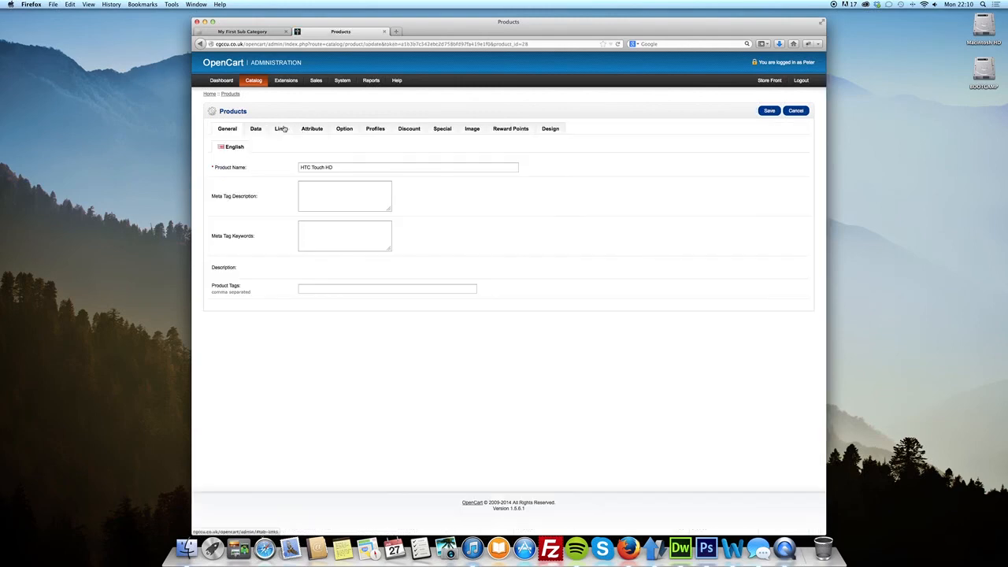
Save the product with My First Category > My First Sub Category added to its linked categories and reload the subcategory's storefront page
left_click(281, 128)
left_click(320, 170)
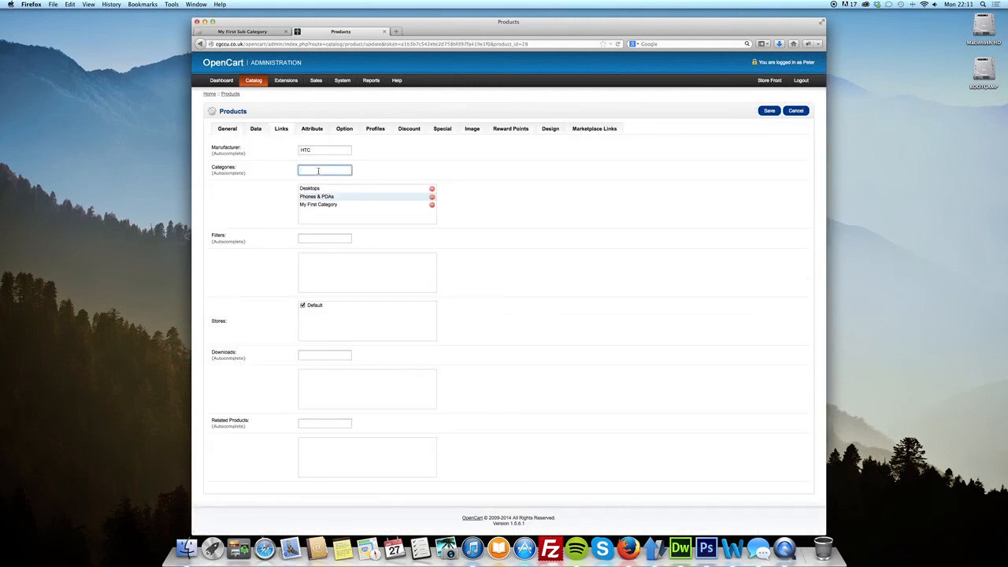
type("my")
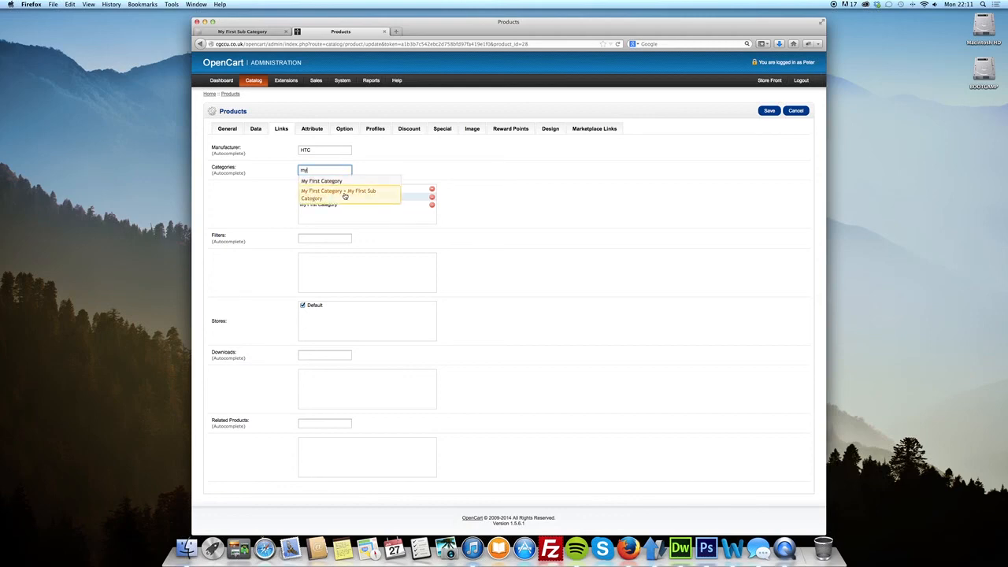
left_click(365, 199)
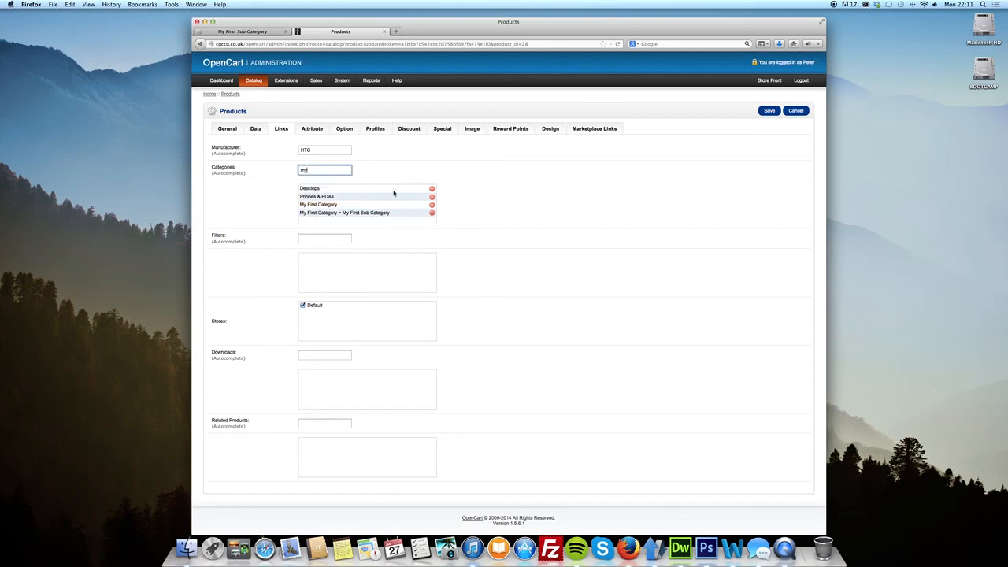
left_click(260, 32)
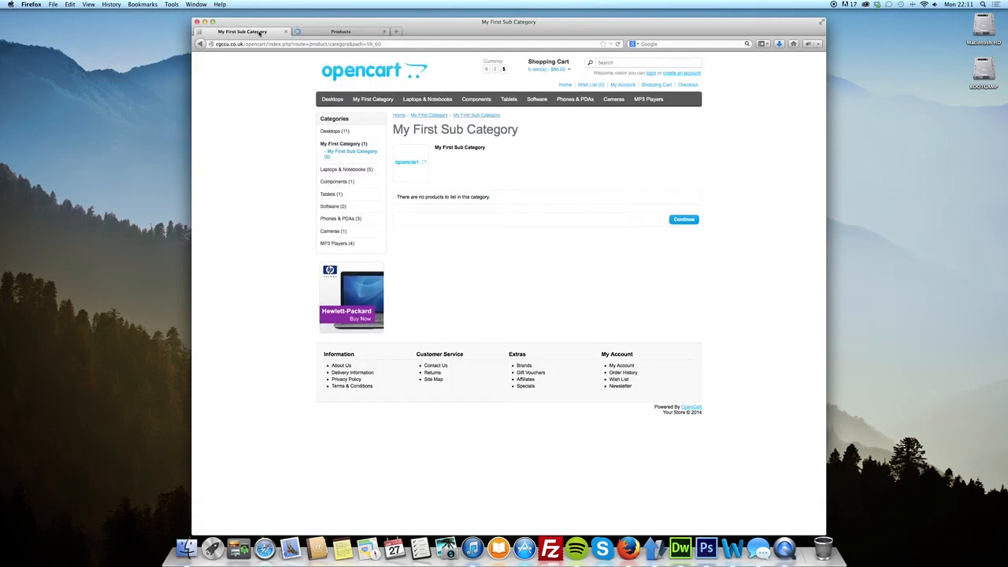
key("super+r")
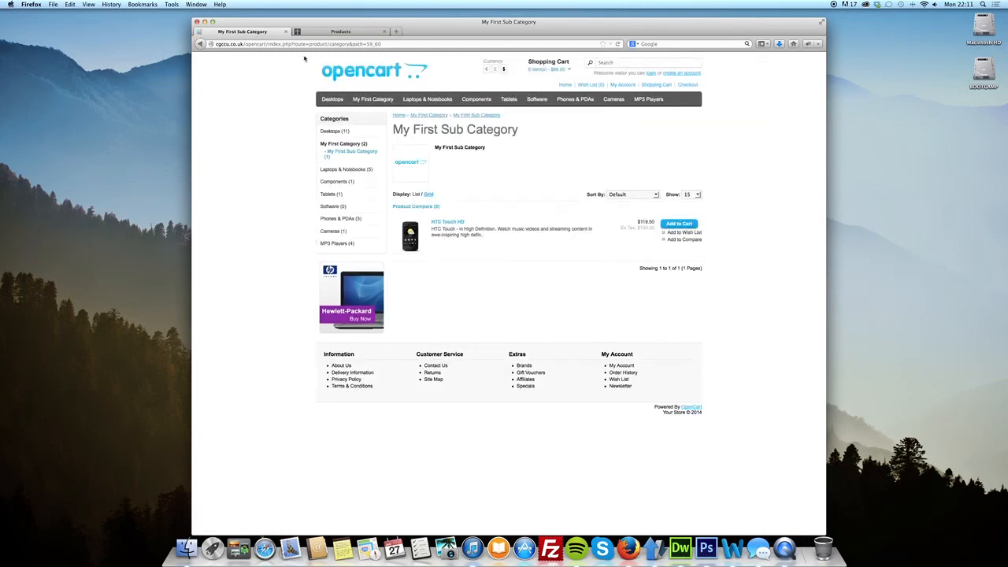
Return to the administration's category list and run Repair on the categories
left_click(323, 31)
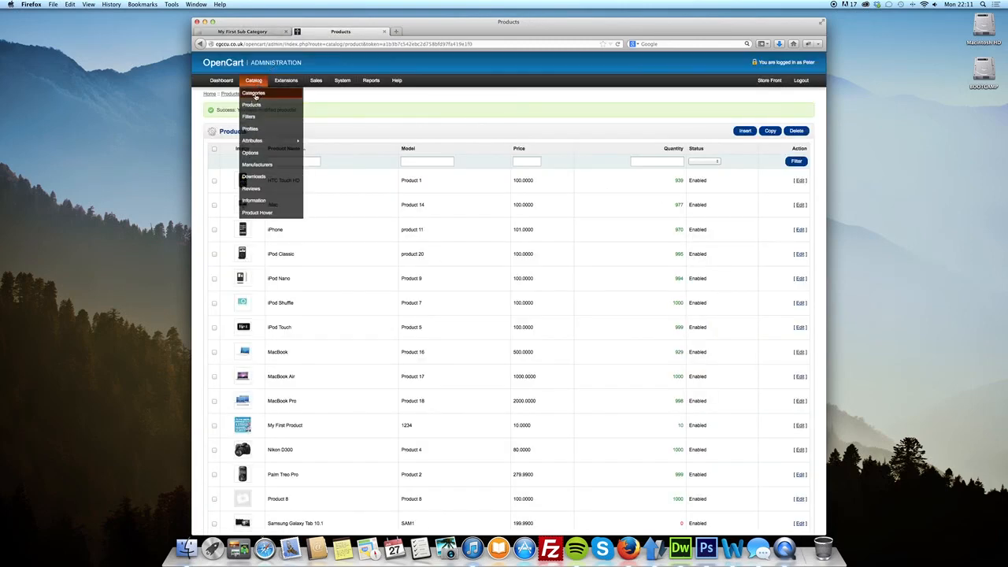
left_click(253, 93)
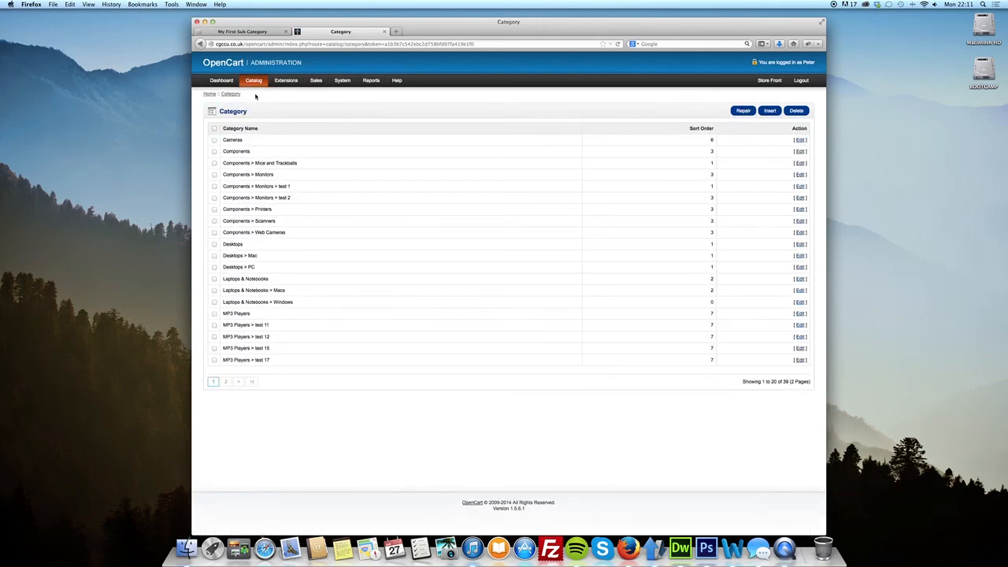
left_click(743, 111)
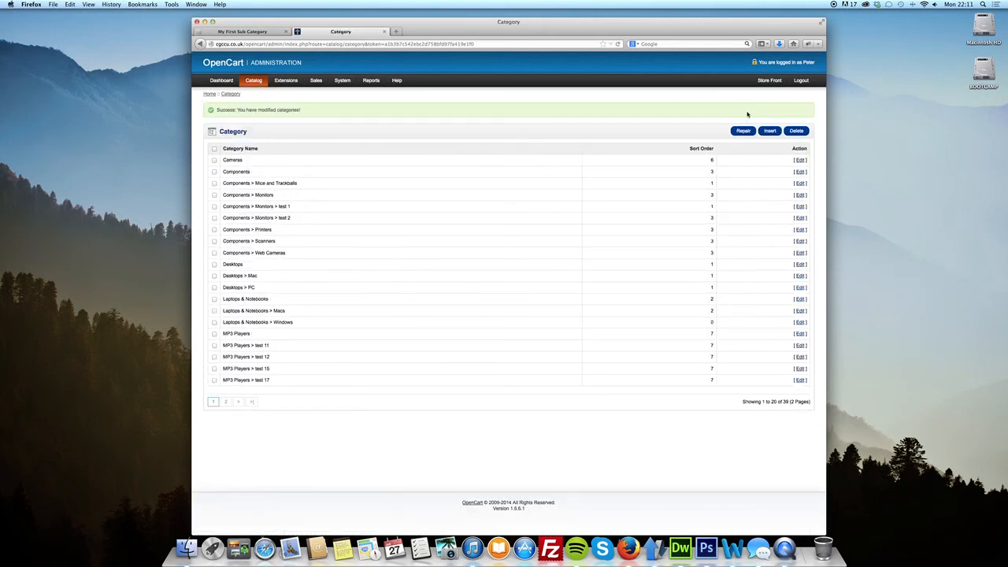